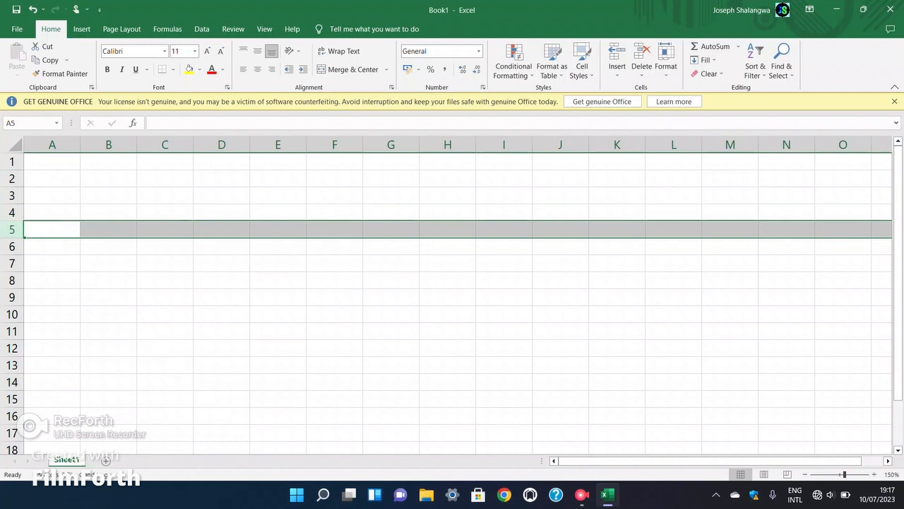
Examine columns A through D one by one and the cell references of B4, C5 and D4.
click(52, 145)
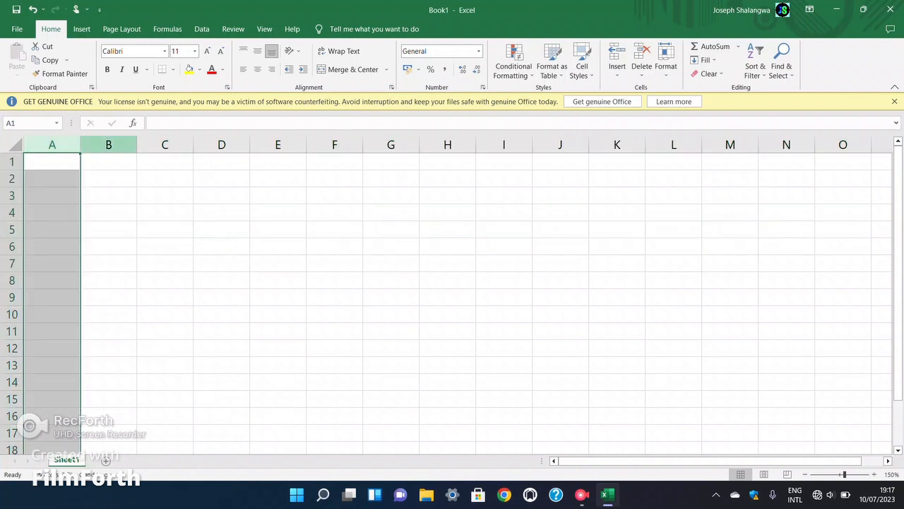
click(108, 144)
click(165, 144)
click(221, 144)
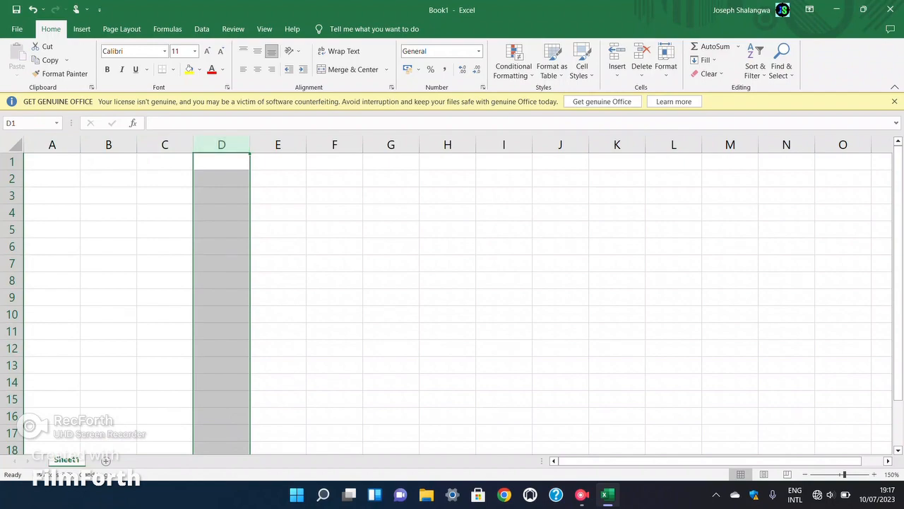
click(108, 212)
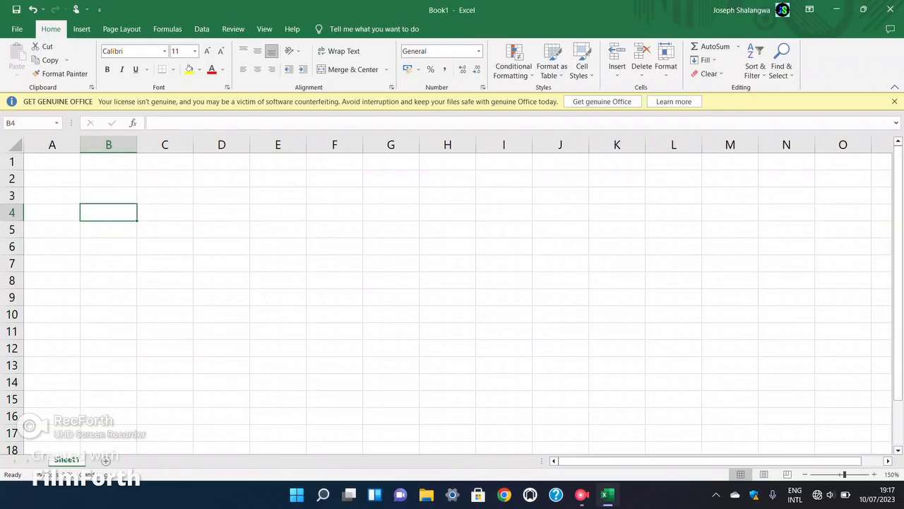
click(164, 230)
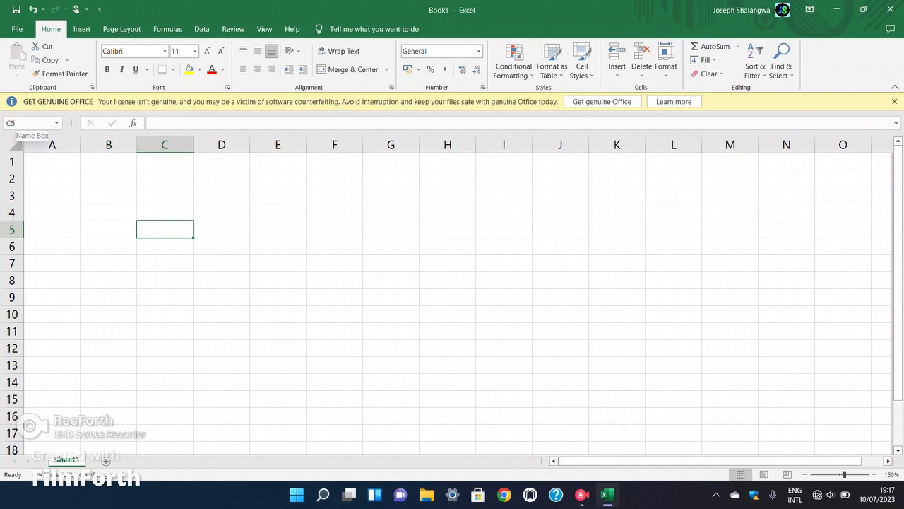
click(221, 213)
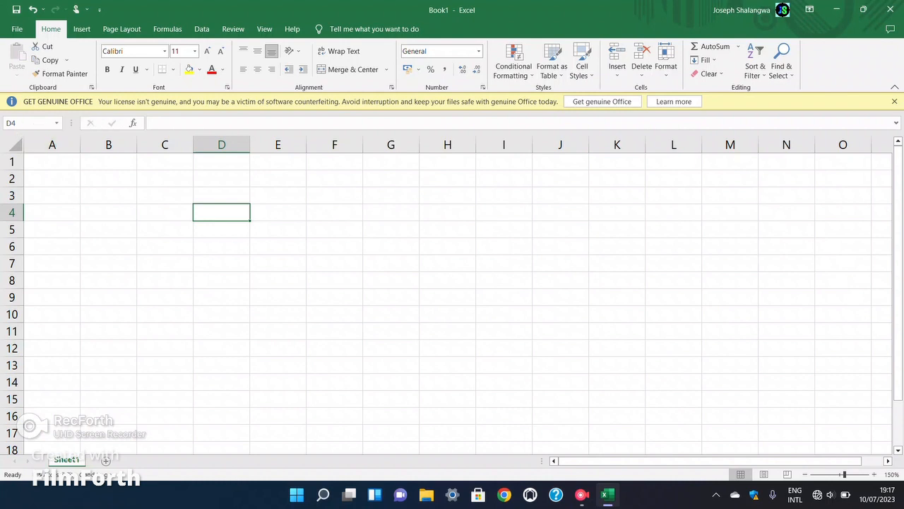
Enter the title "MARKET PRODUCE" in cell A1.
click(51, 161)
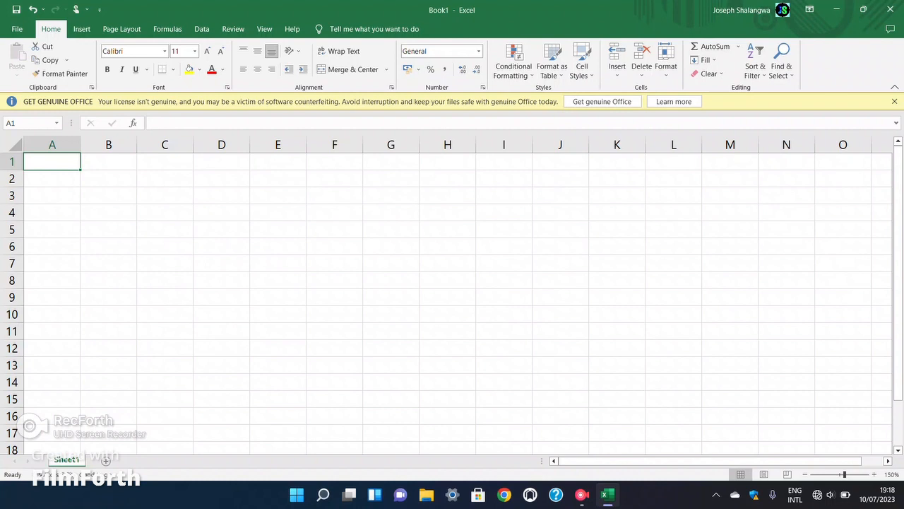
text(MARKE)
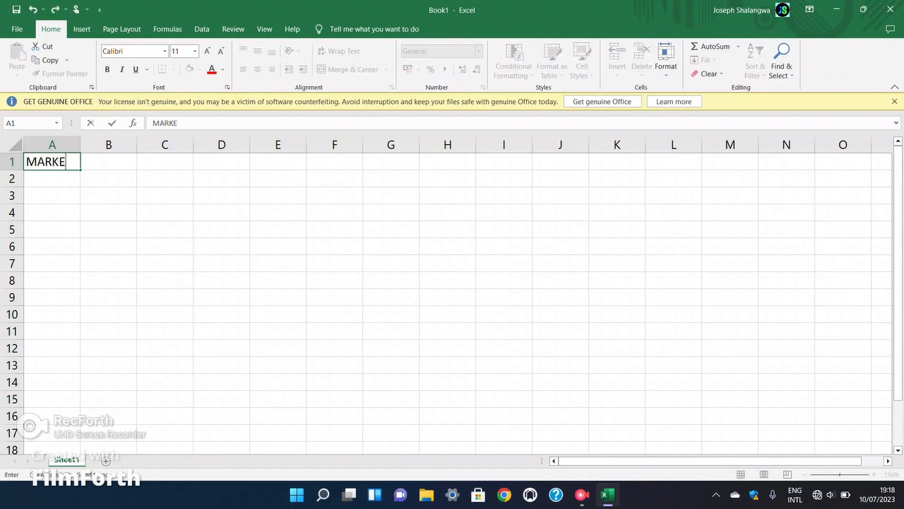
text(T PRODU)
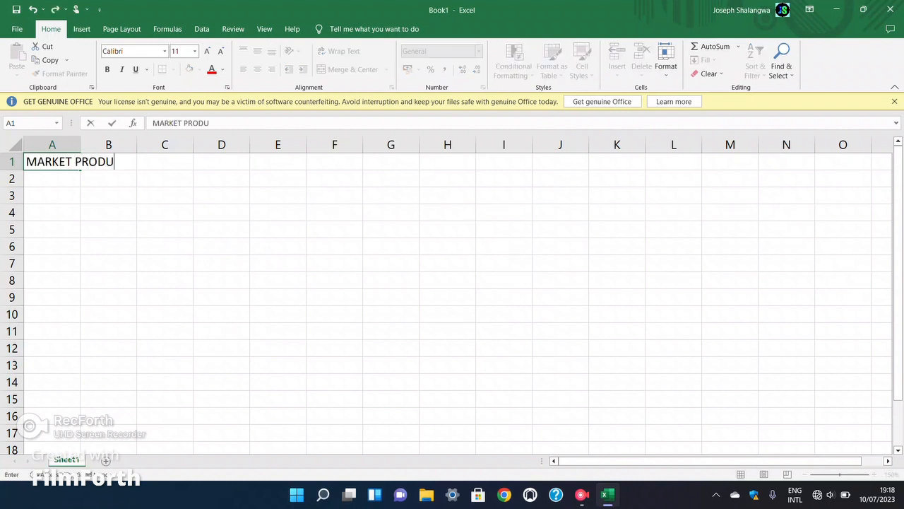
text(CE)
click(108, 213)
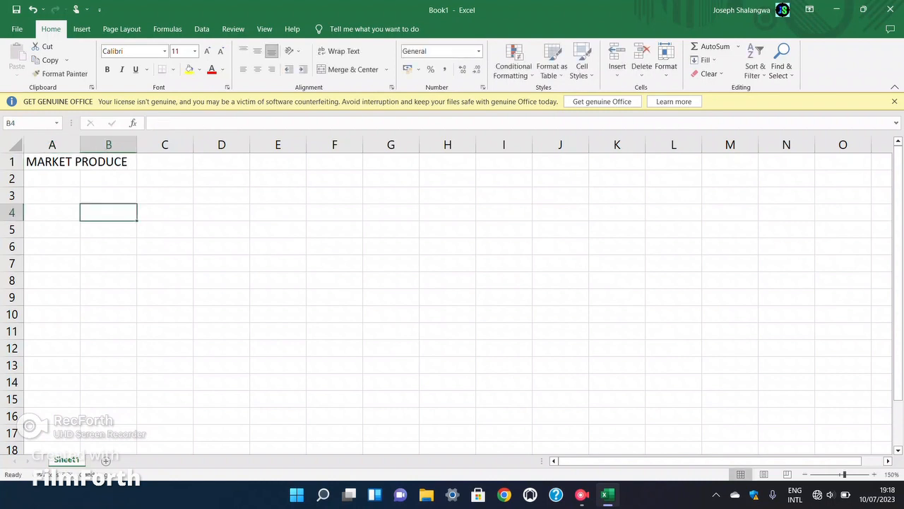
Merge and center the "MARKET PRODUCE" title across A1:B1 and make it bold.
click(52, 162)
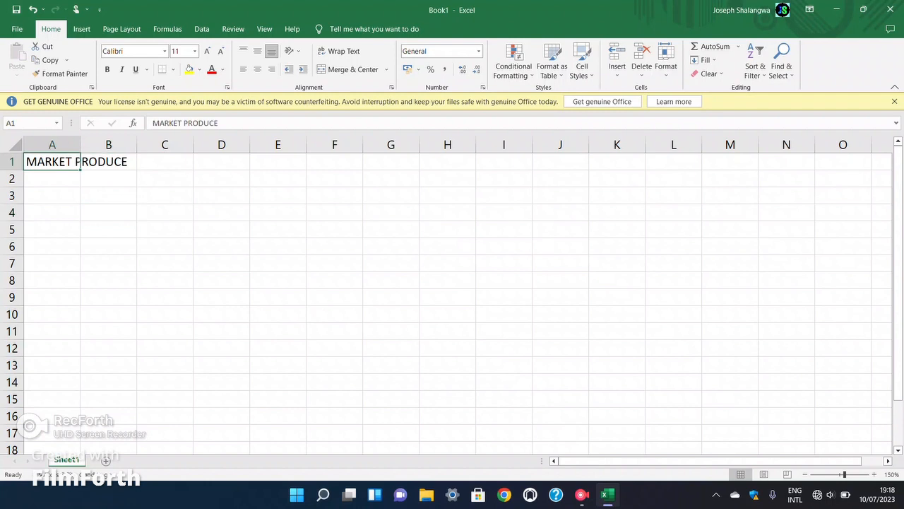
click(108, 162)
click(52, 162)
key(shift+Right)
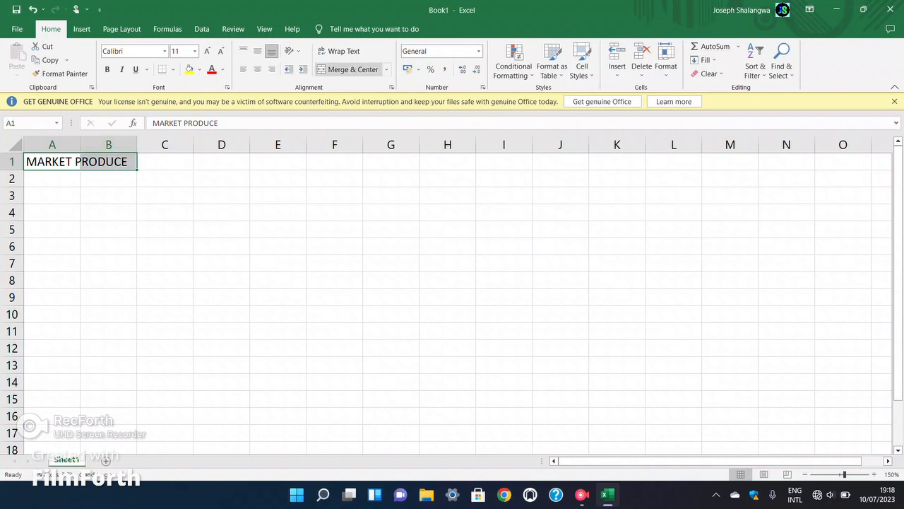
click(350, 69)
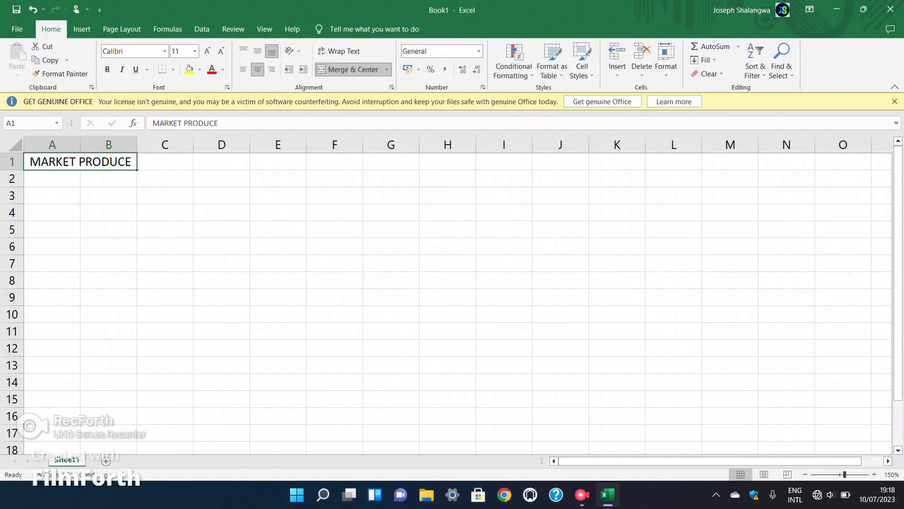
click(165, 213)
click(80, 161)
click(108, 69)
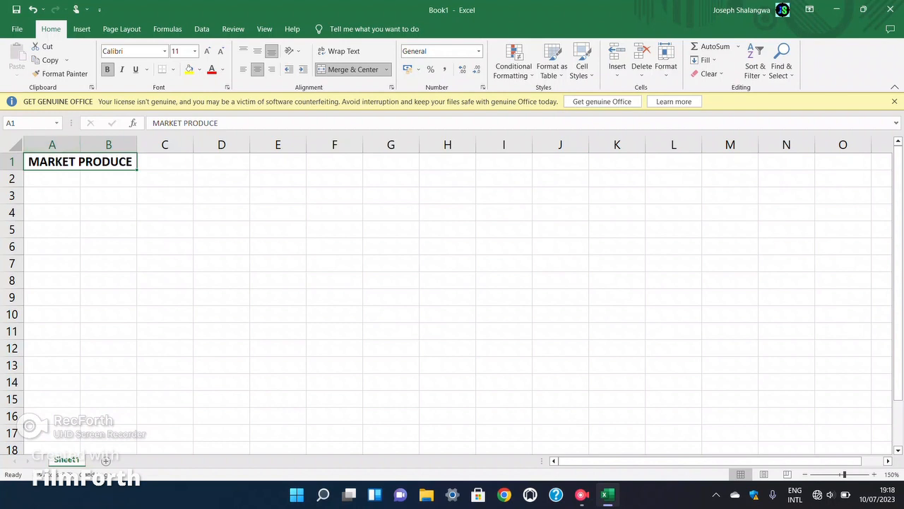
Enter the column headings "Fruit" in A2 and "Rate" in B2.
click(51, 178)
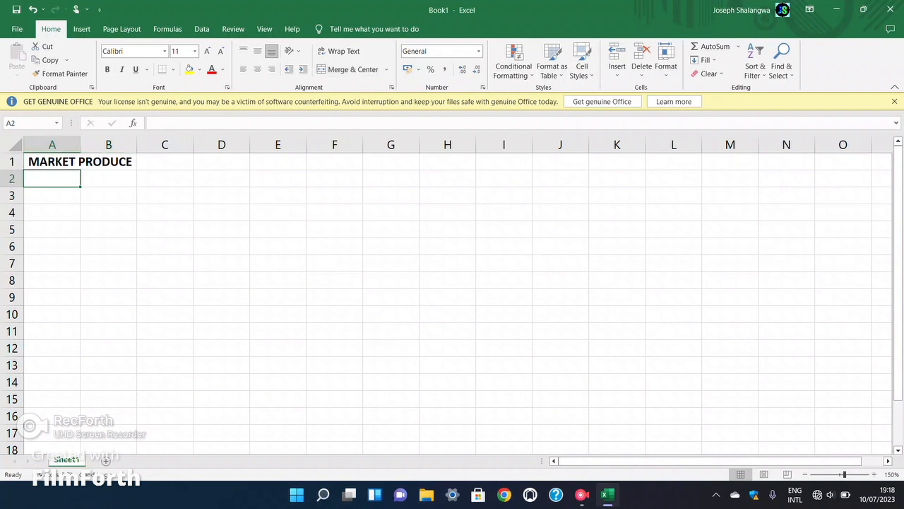
text(Fr)
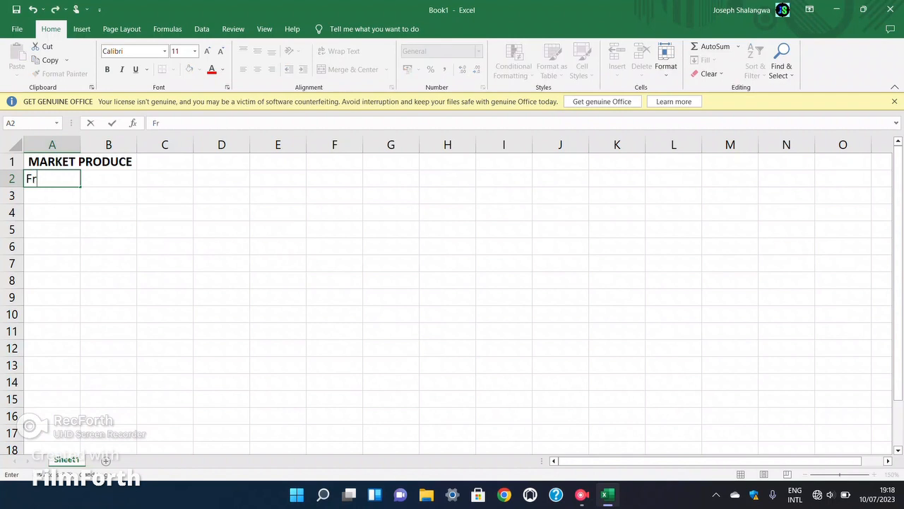
text(uit)
key(Tab)
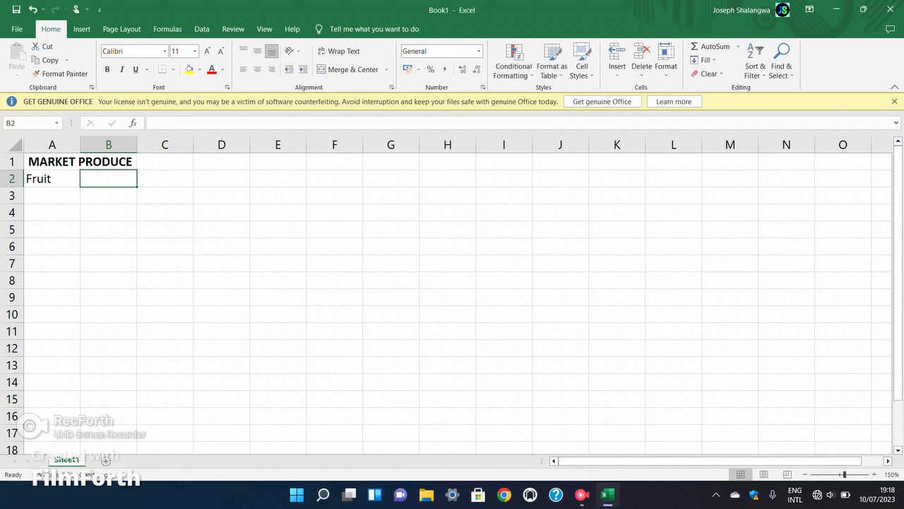
text(Rate)
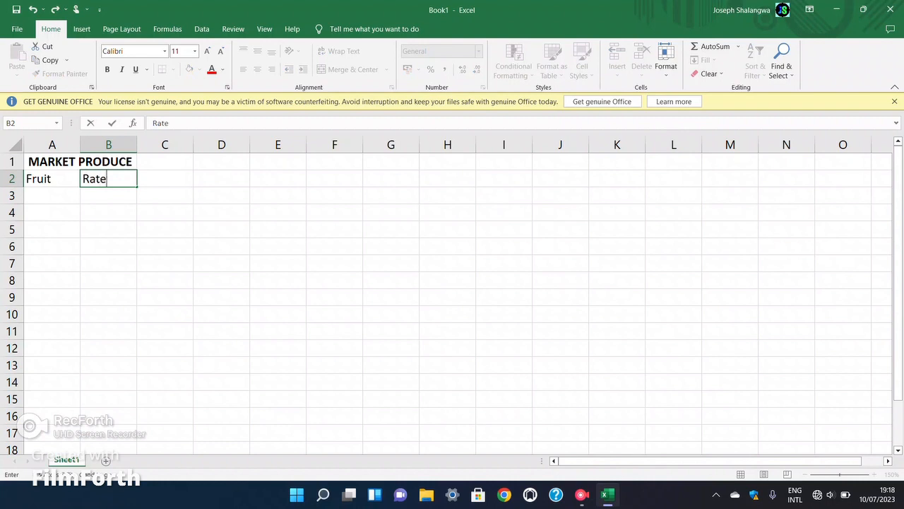
key(Return)
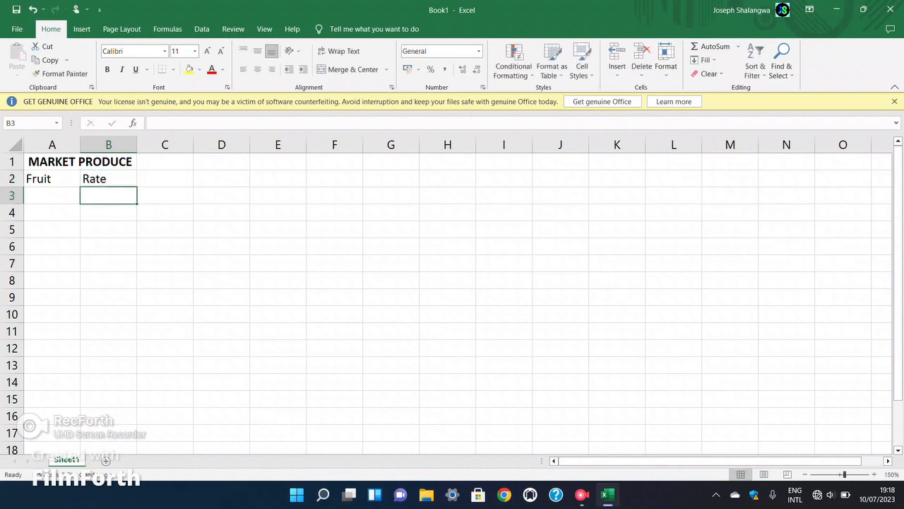
click(109, 178)
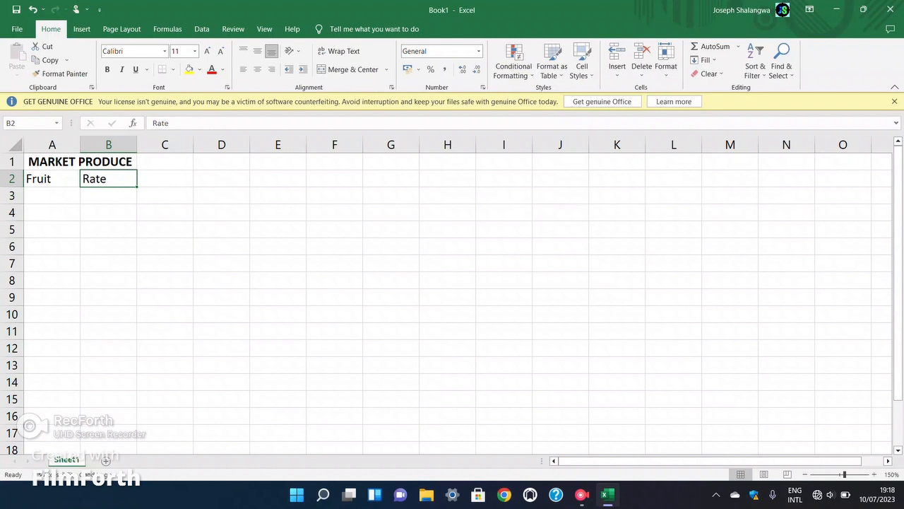
List Apples, Oranges, Bananas and Grapes in cells A3 to A6 under the Fruit heading.
click(52, 196)
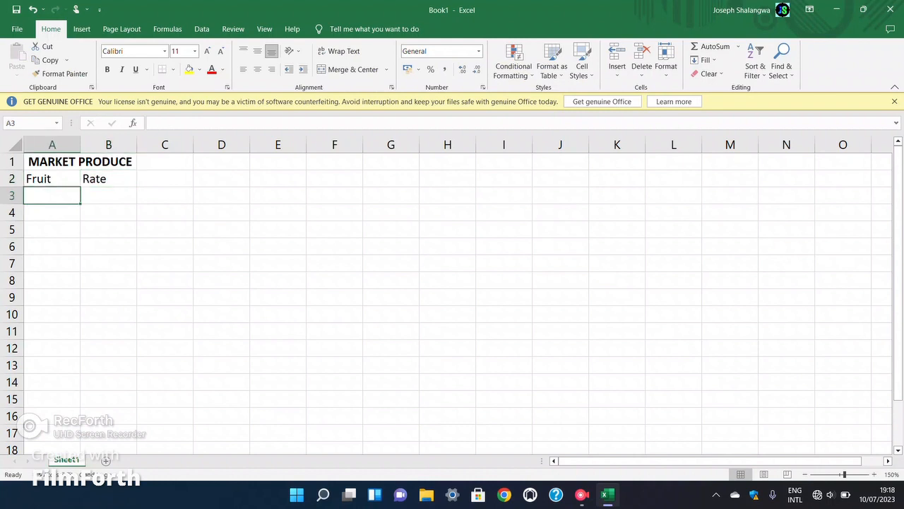
text(Apple)
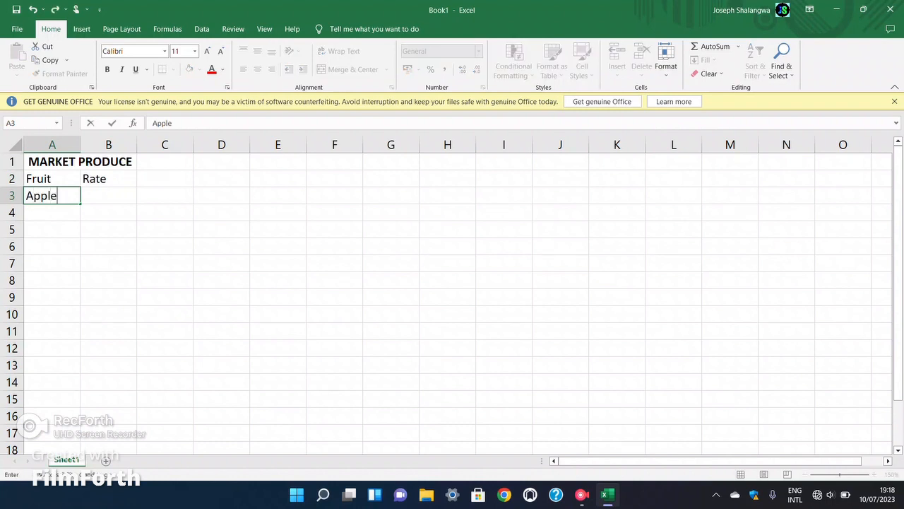
text(s)
key(Return)
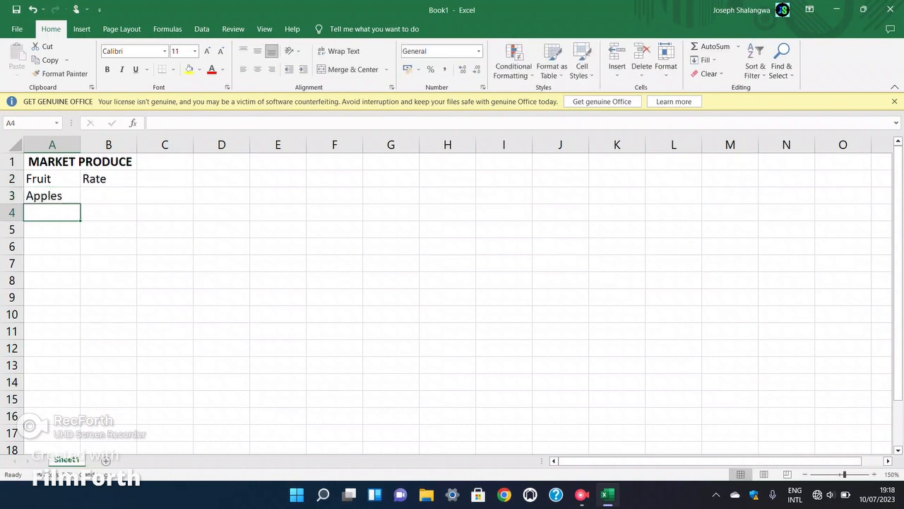
text(Oranges)
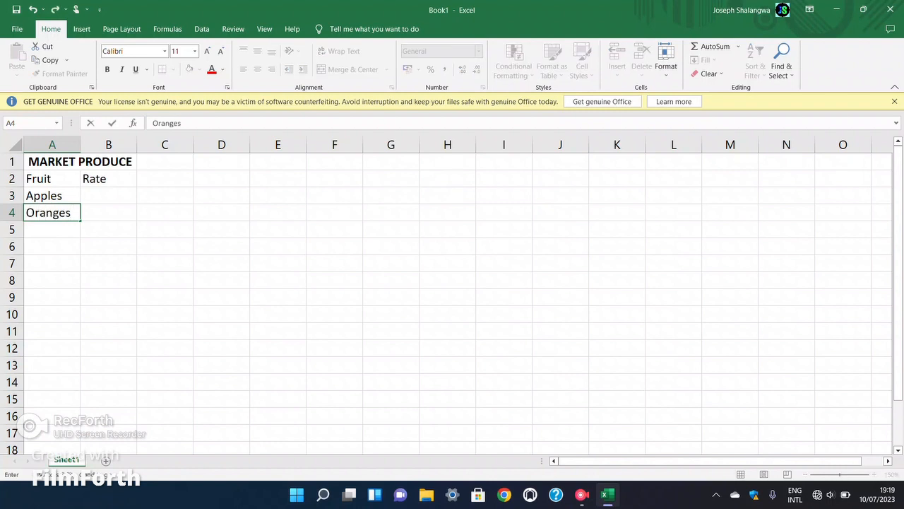
key(Return)
text(B)
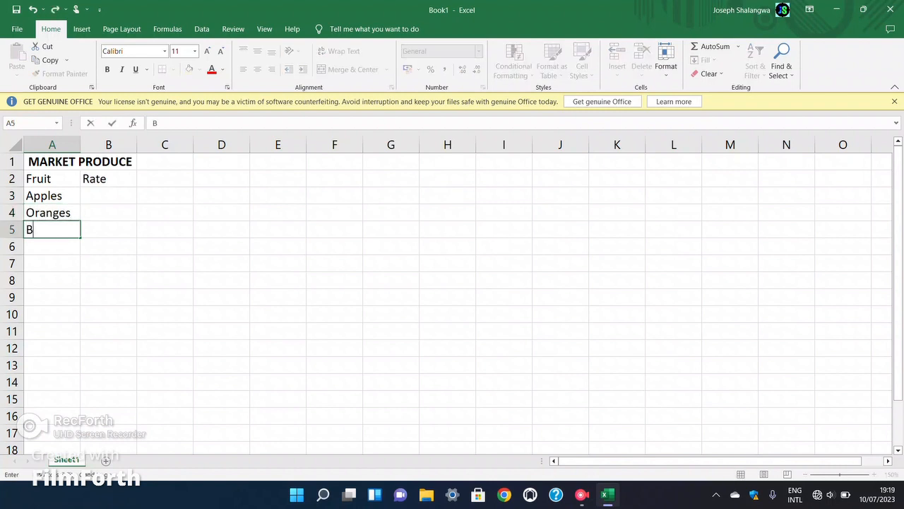
text(ananas)
key(Return)
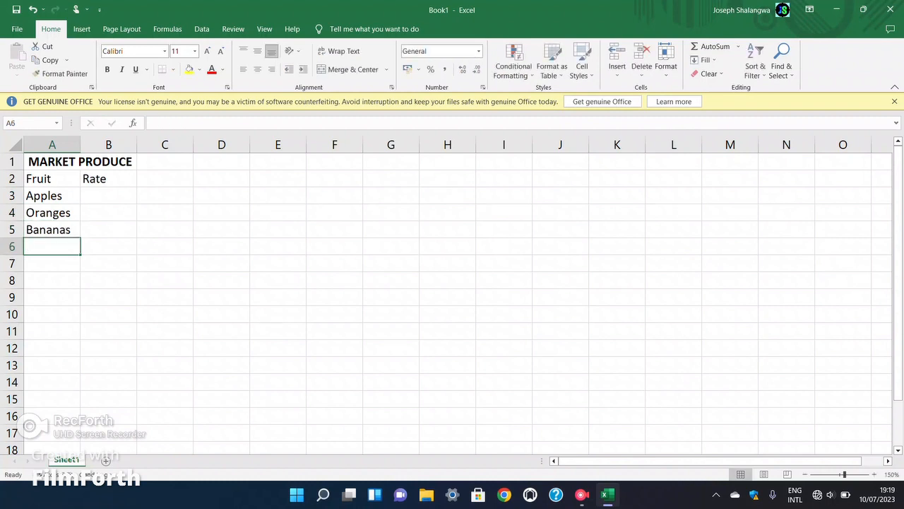
text(Grapes)
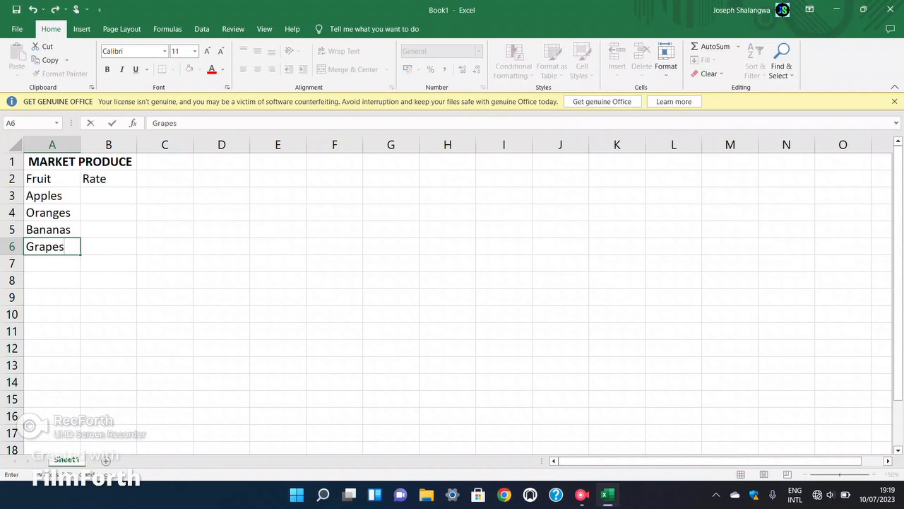
Enter the rates 50, 60, 40 and 50 in cells B3 to B6 for the four fruits.
click(108, 195)
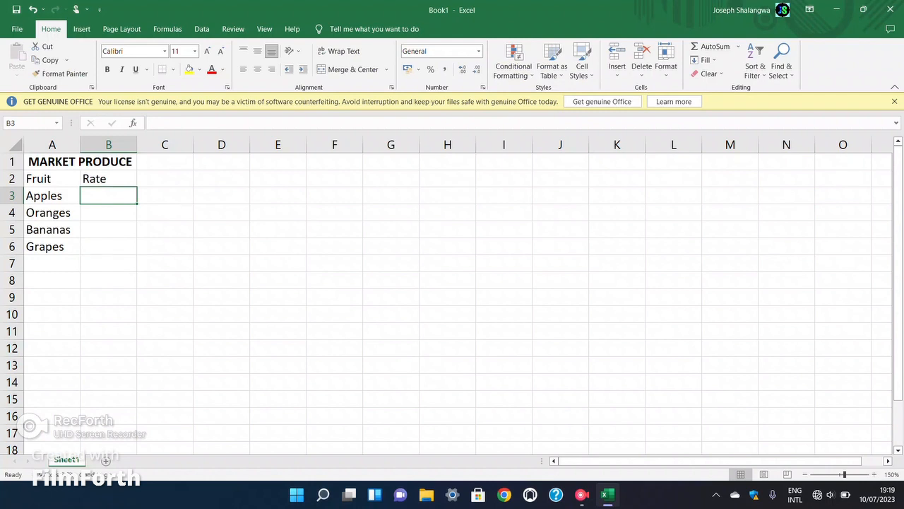
text(50)
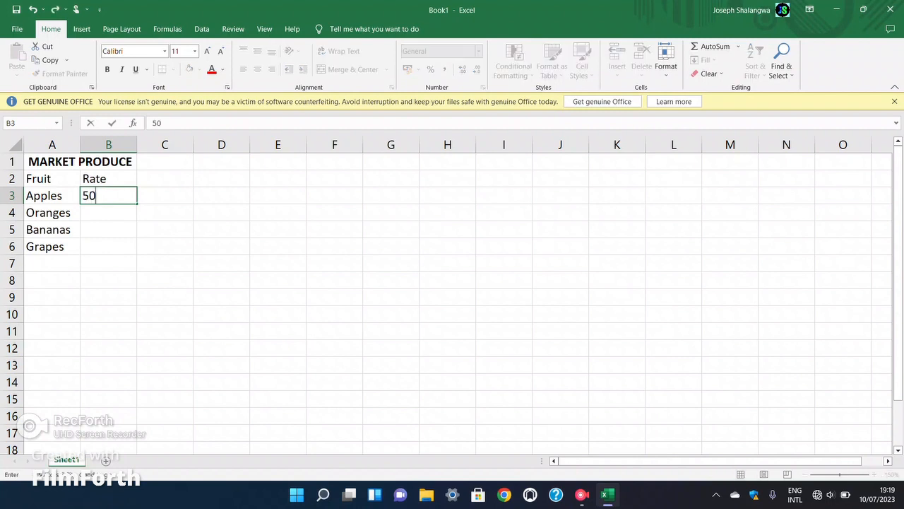
key(Return)
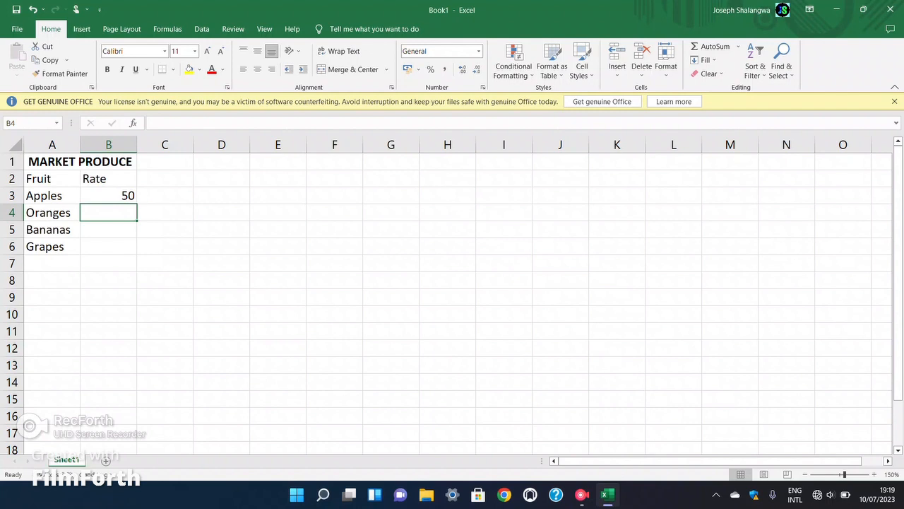
text(60)
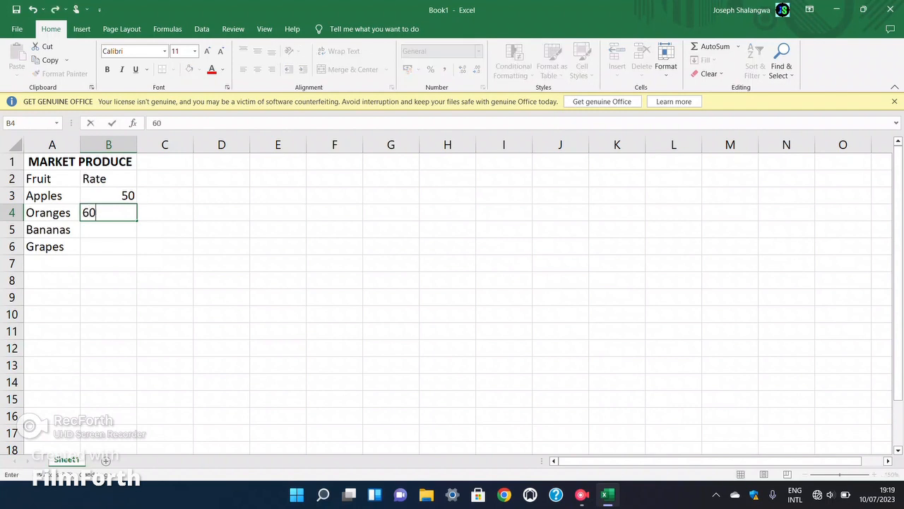
key(Return)
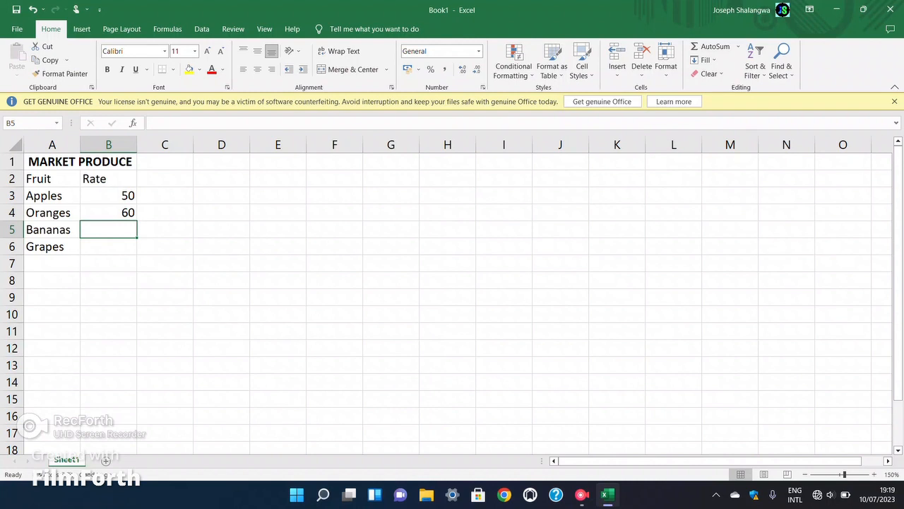
text(40)
key(Return)
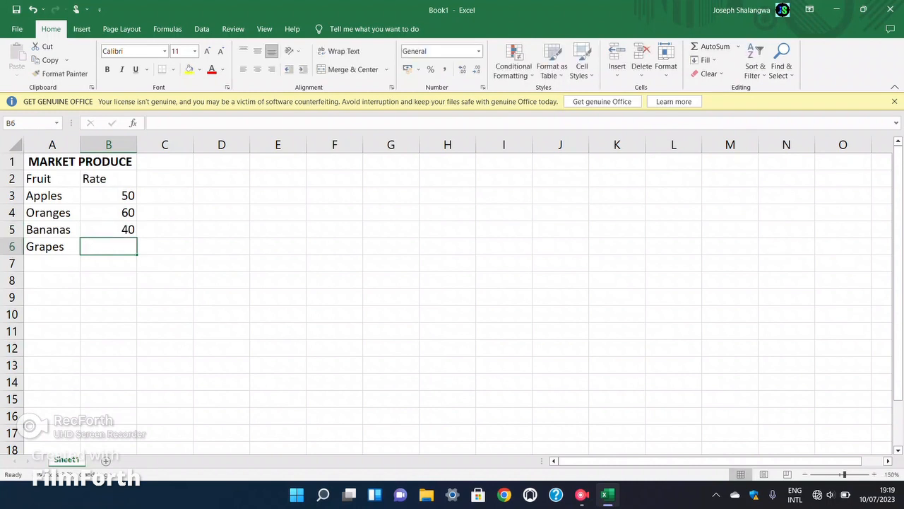
text(50)
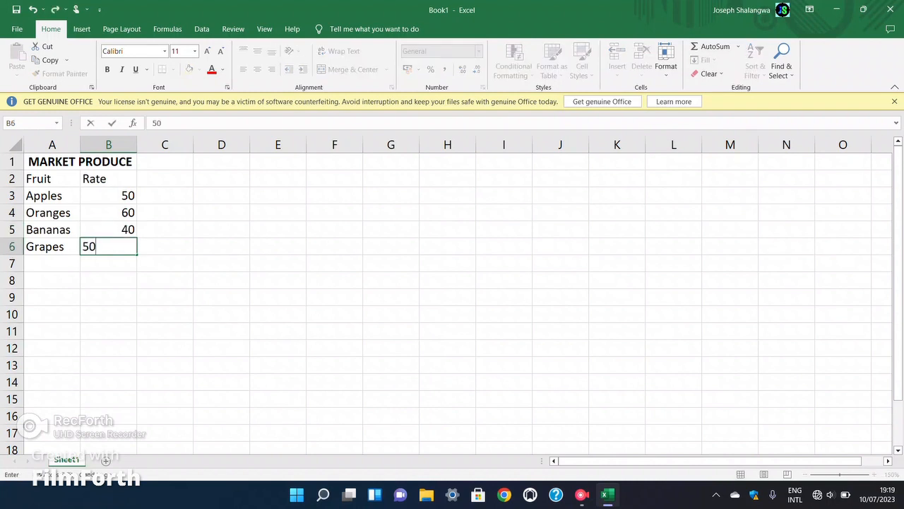
key(Return)
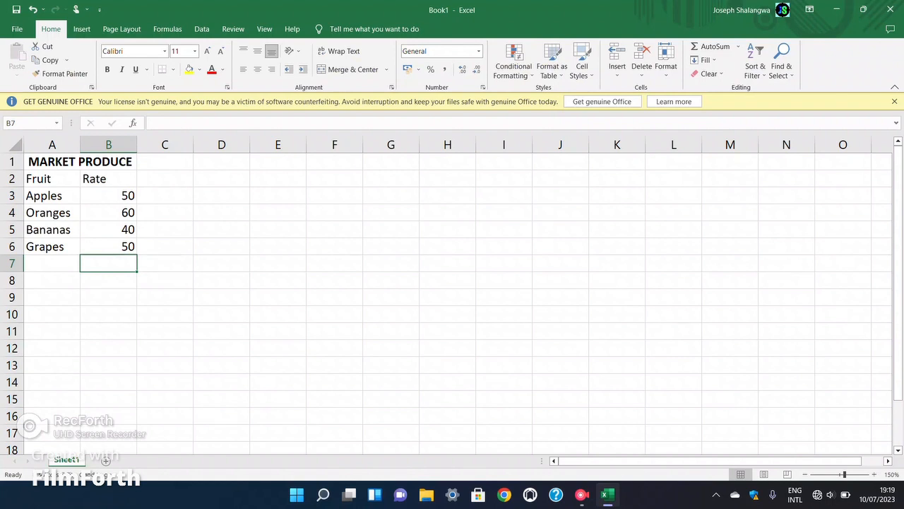
click(108, 179)
click(108, 195)
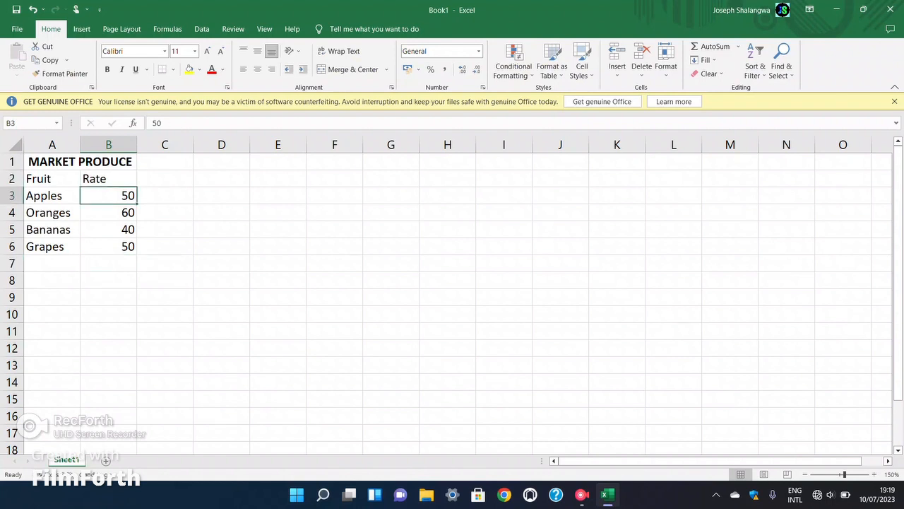
Change the heading in B2 to "Rate (Cost)".
double_click(108, 178)
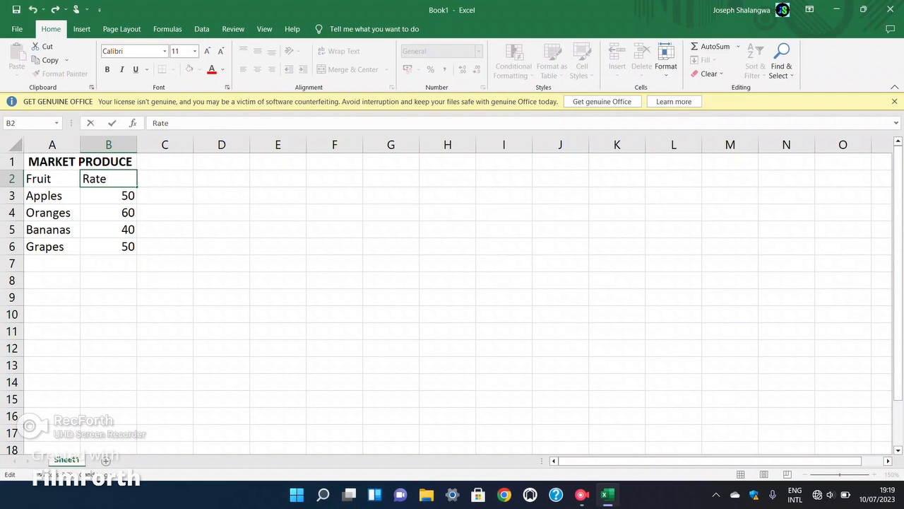
text((Cost))
click(108, 212)
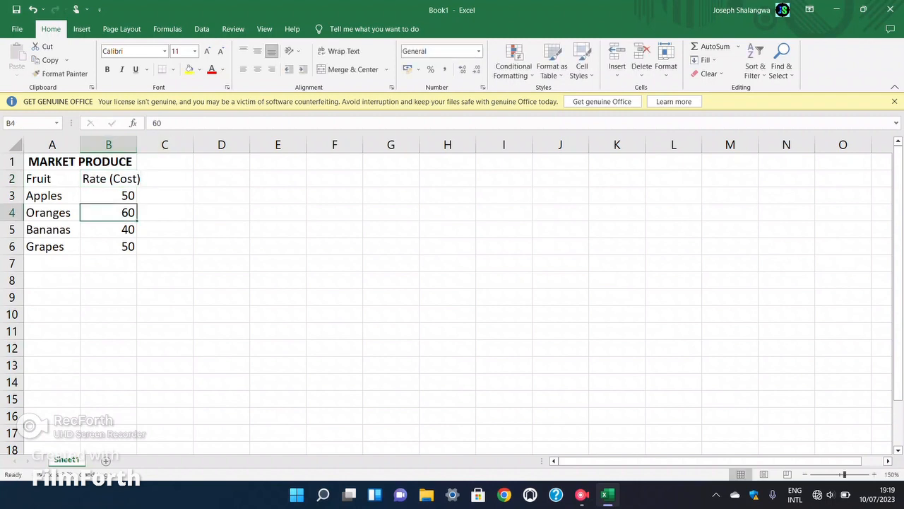
Widen column B so the "Rate (Cost)" heading fits inside its cell.
drag(108, 178, 165, 179)
click(165, 230)
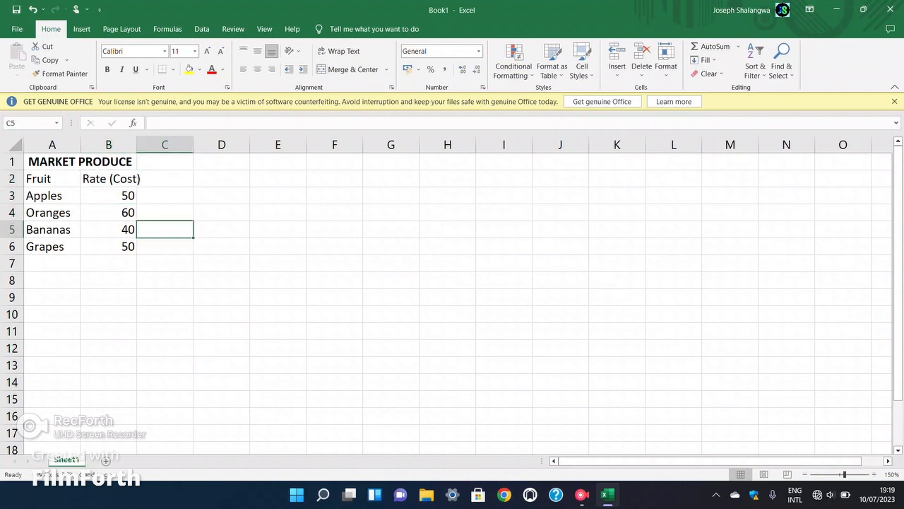
click(137, 145)
click(164, 145)
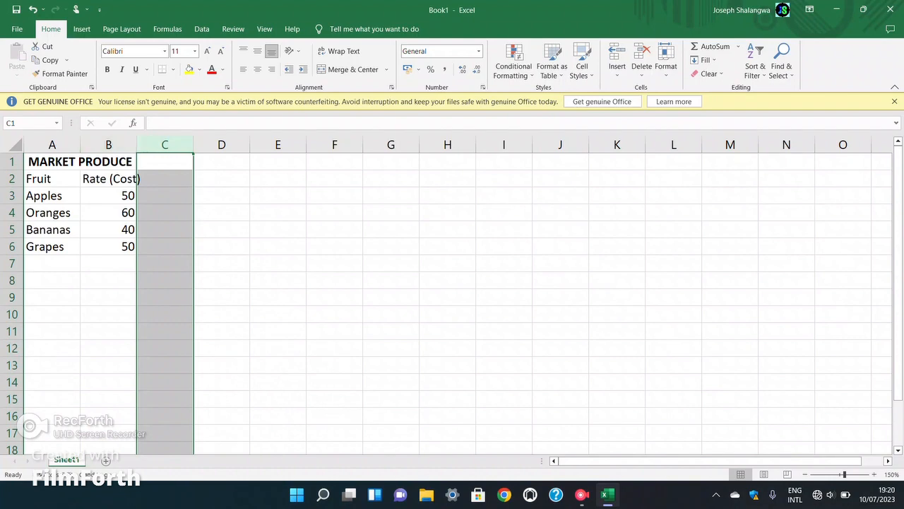
ctrl+scroll(108, 144, up, 1)
ctrl+scroll(115, 145, up, 1)
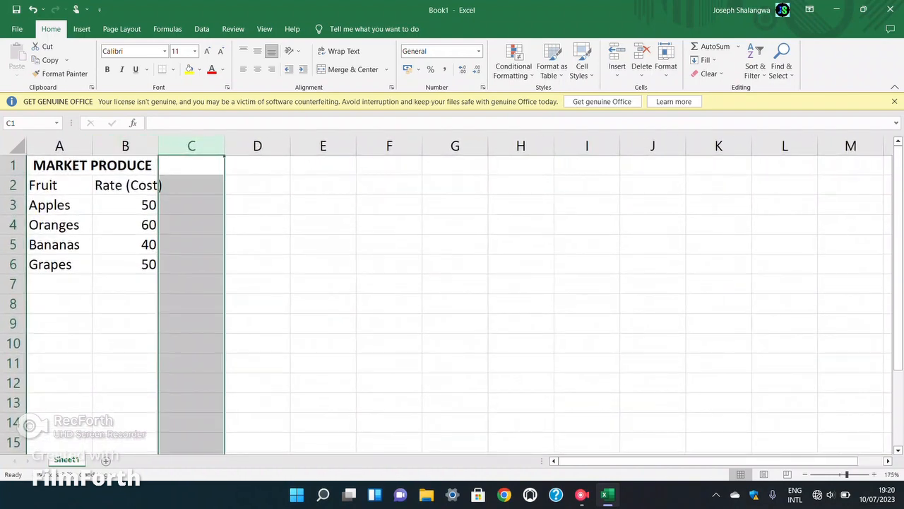
mouse_move(158, 145)
mouse_down()
mouse_move(174, 145)
mouse_move(166, 145)
mouse_up()
click(198, 225)
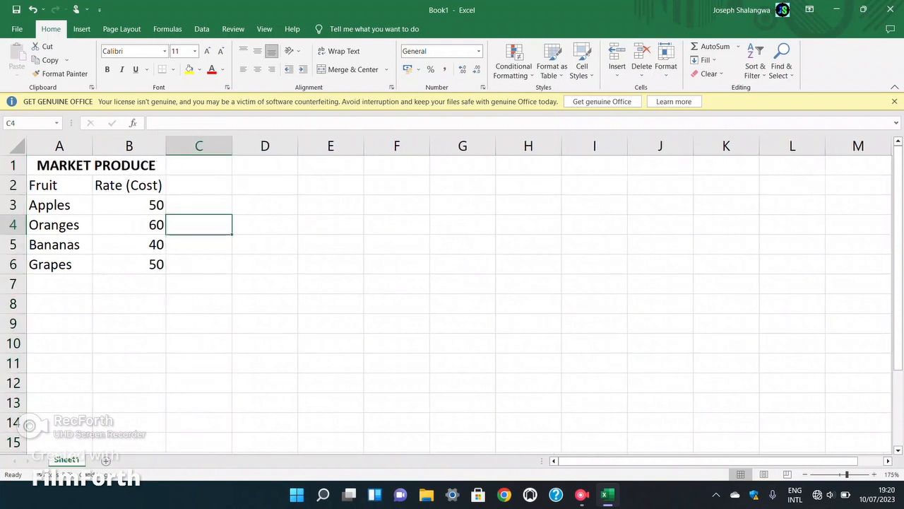
Enter the heading "Quantity" in C2 and widen column B slightly more.
click(199, 185)
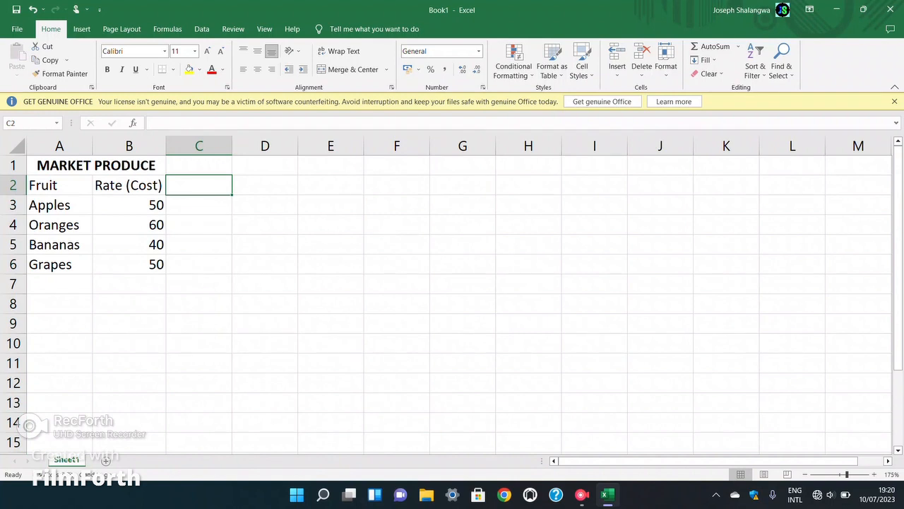
text(Qua)
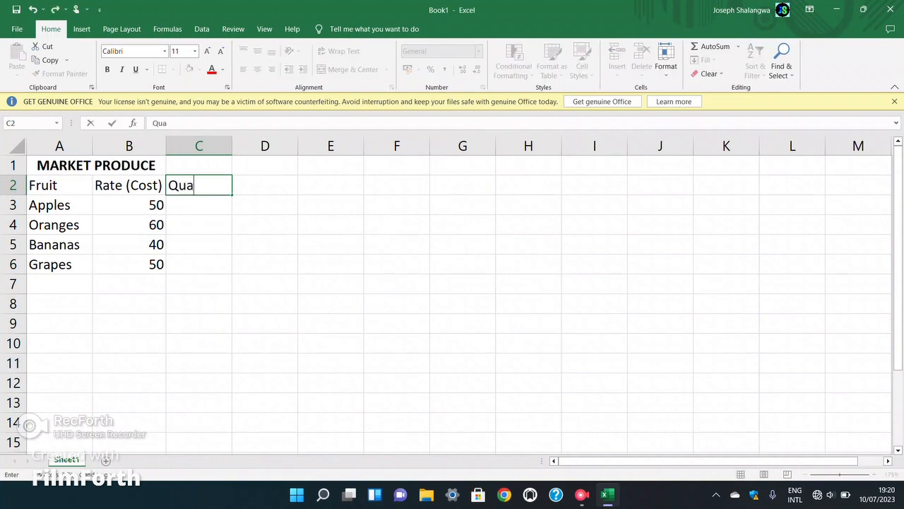
text(ntity)
key(Return)
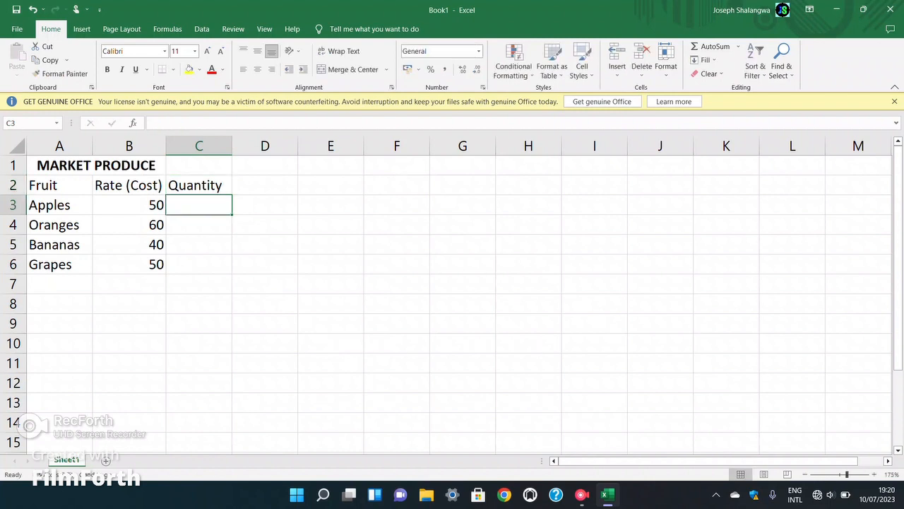
drag(166, 145, 171, 145)
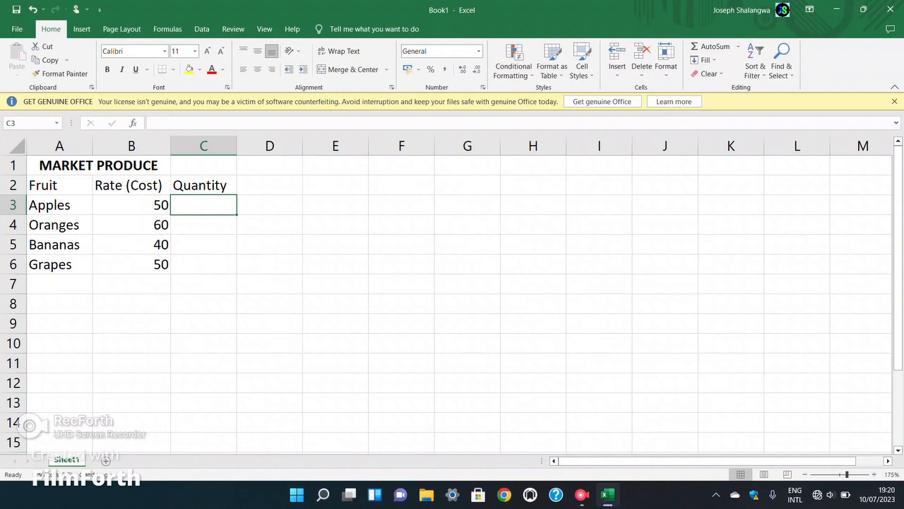
Enter the quantities 5, 3, 8 and 7 in cells C3 to C6 for the four fruits.
text(5)
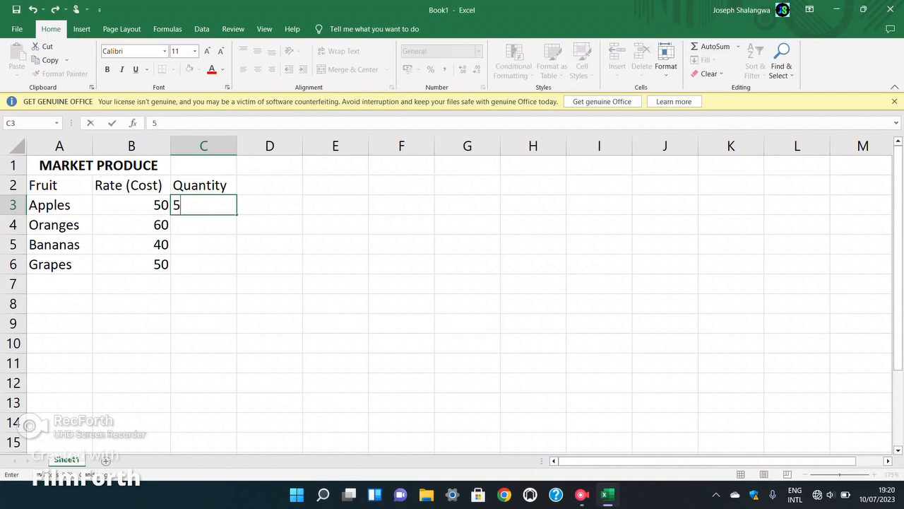
key(Return)
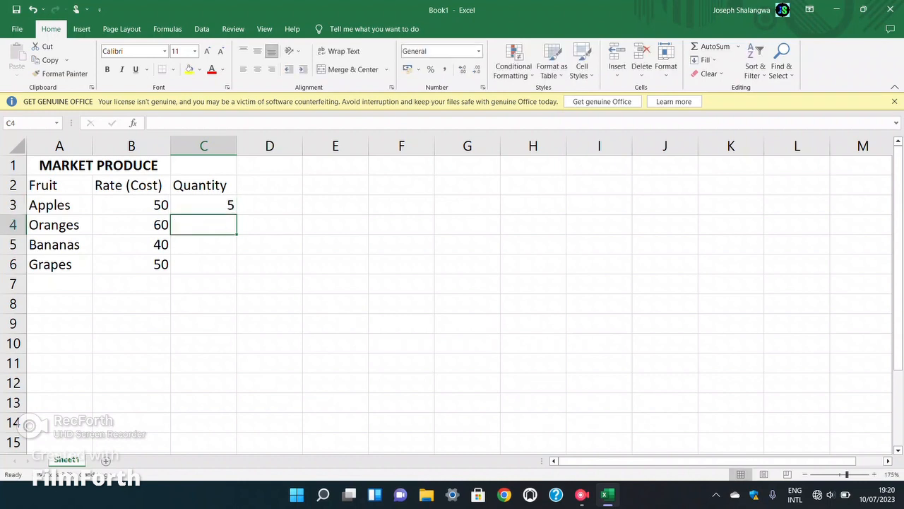
text(3)
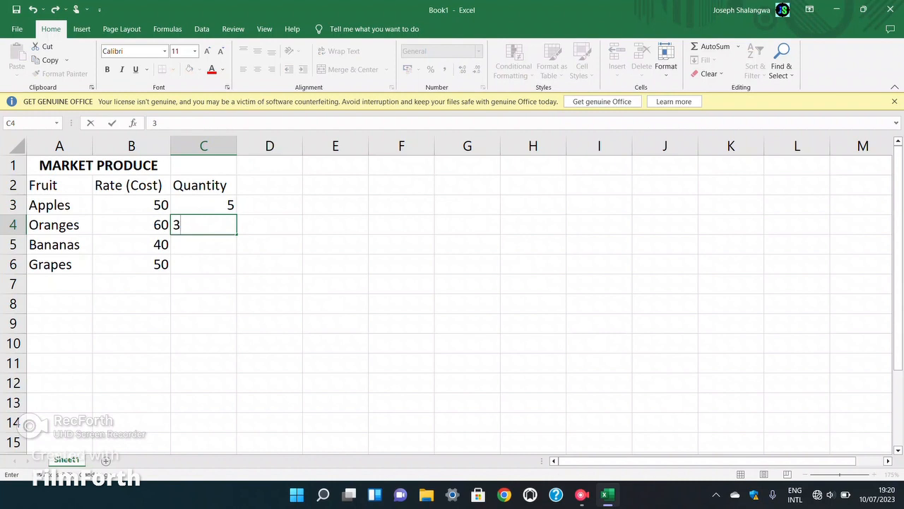
key(Return)
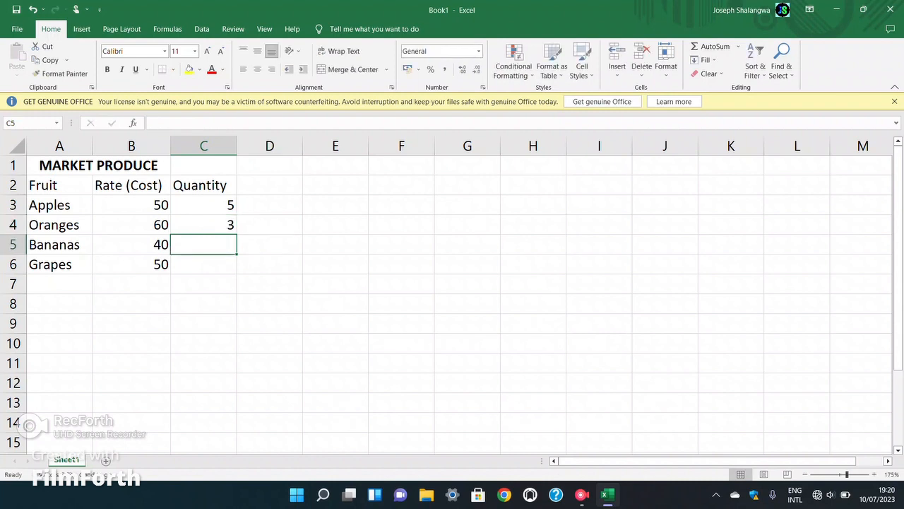
text(8)
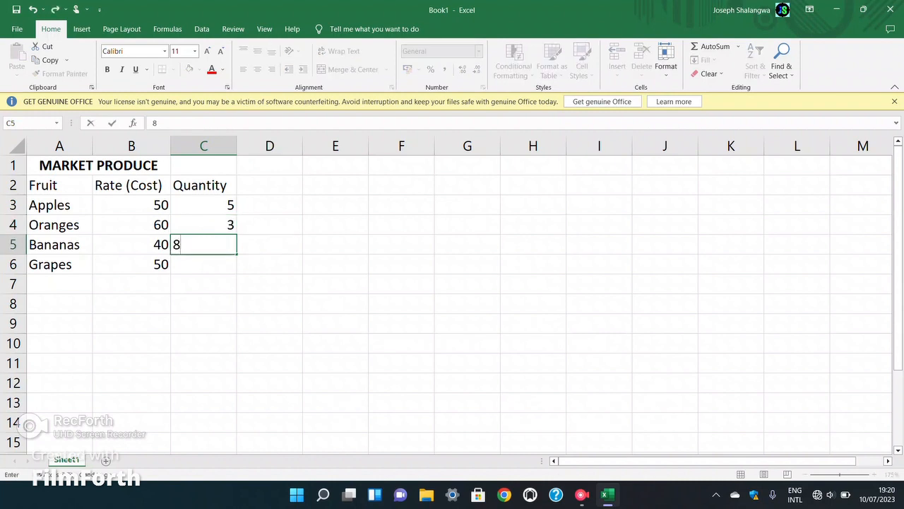
key(Return)
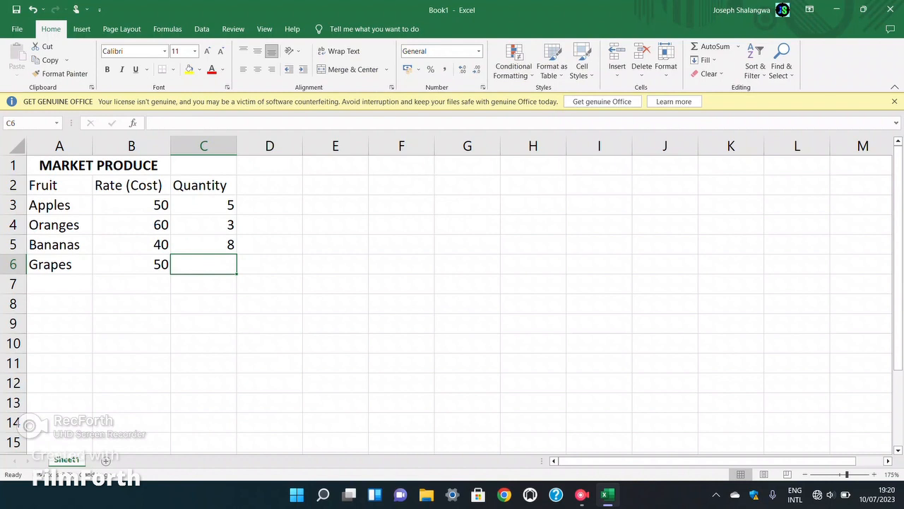
text(7)
key(Return)
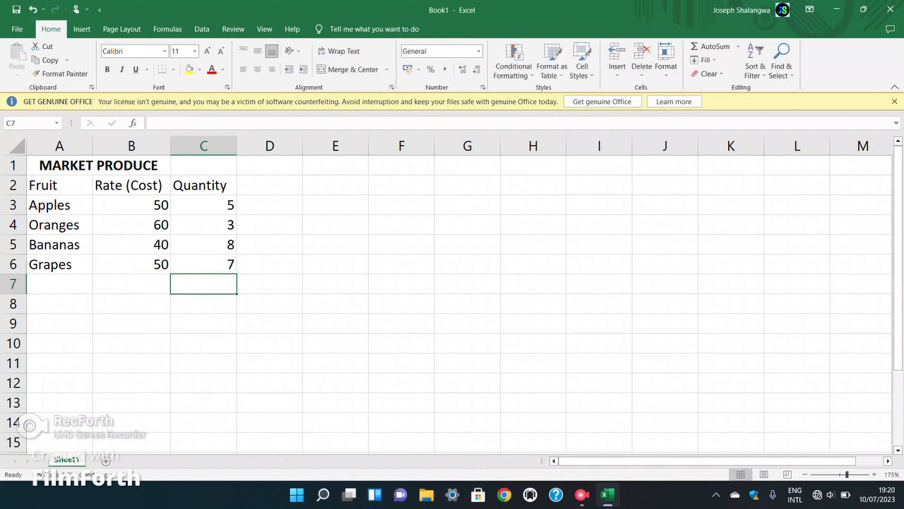
click(269, 185)
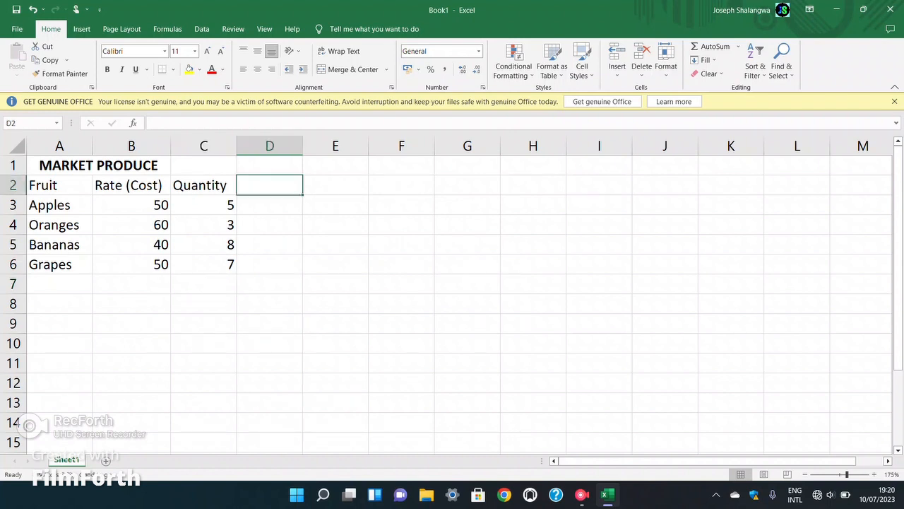
click(131, 204)
drag(131, 205, 131, 264)
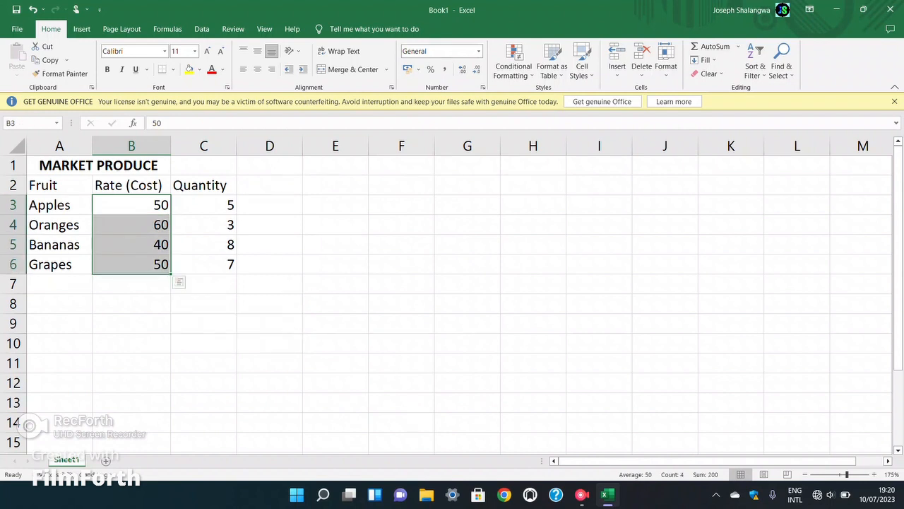
drag(204, 205, 203, 264)
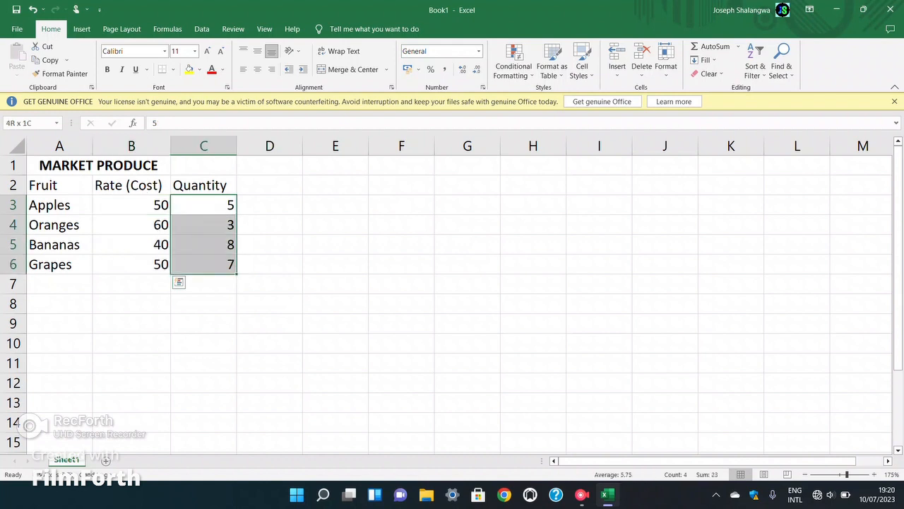
click(131, 205)
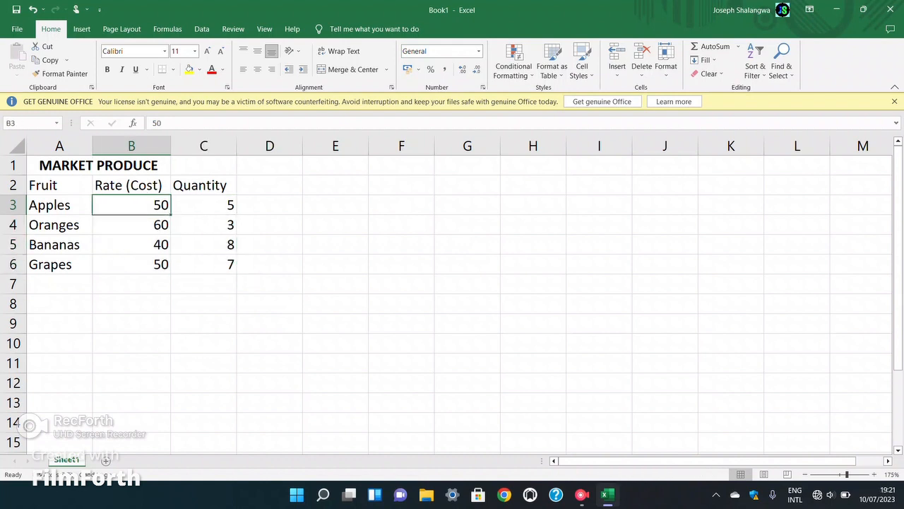
Format the rates in B3:B6 as Currency.
drag(132, 205, 131, 264)
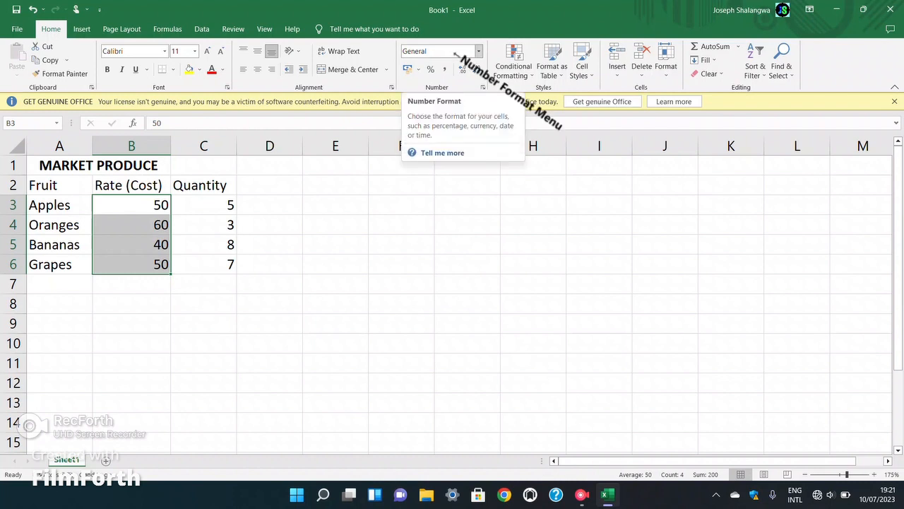
click(478, 51)
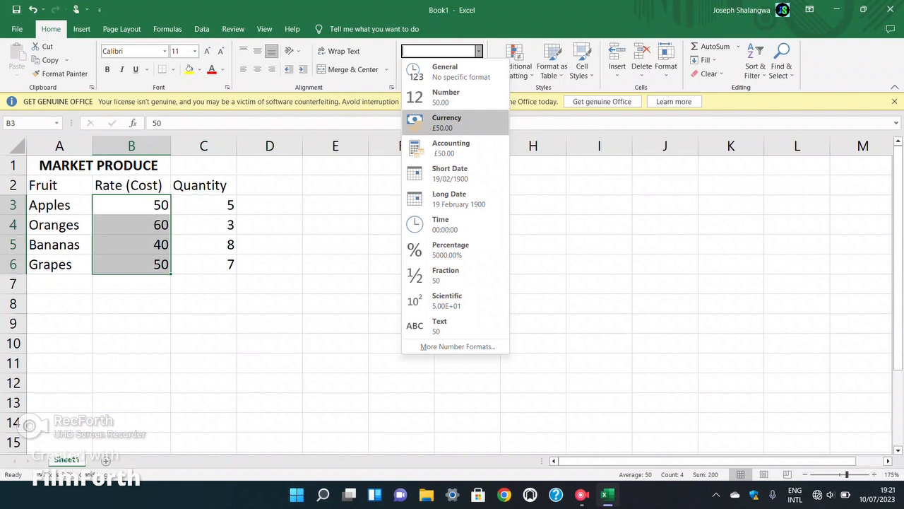
key(Return)
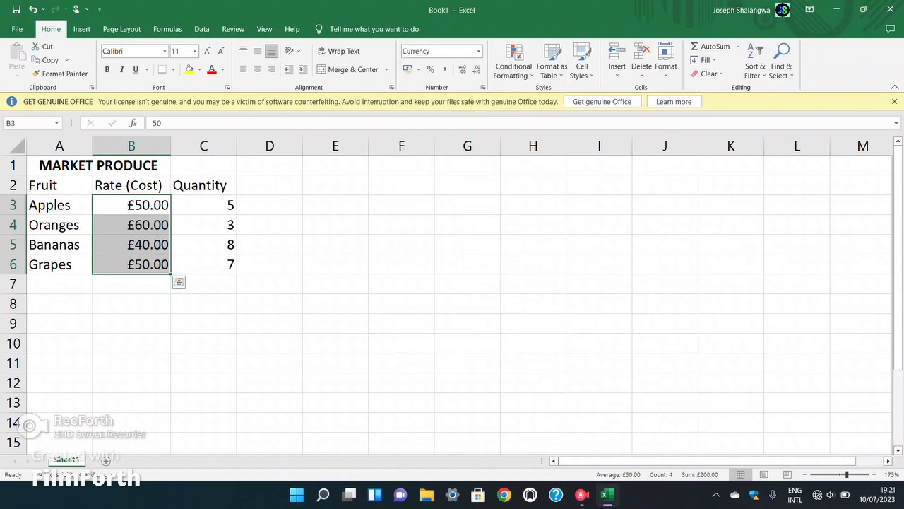
key(Right)
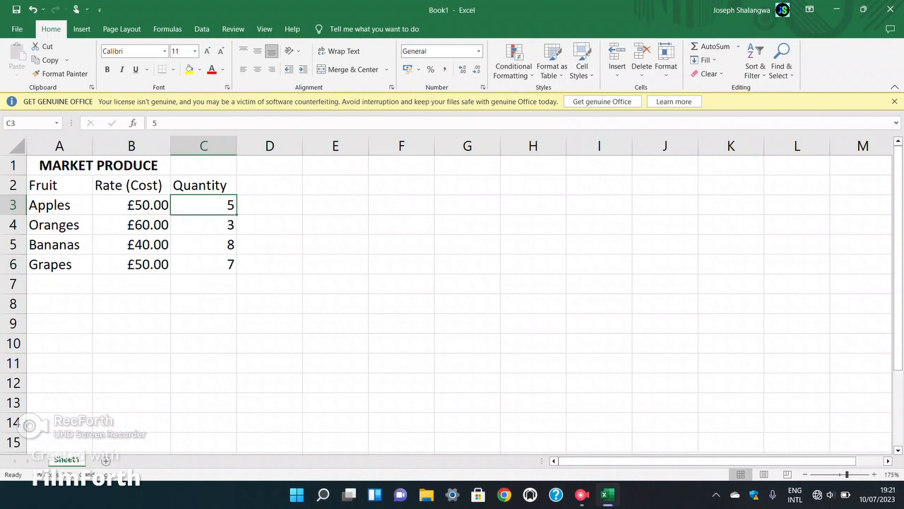
key(Down)
key(shift+Down)
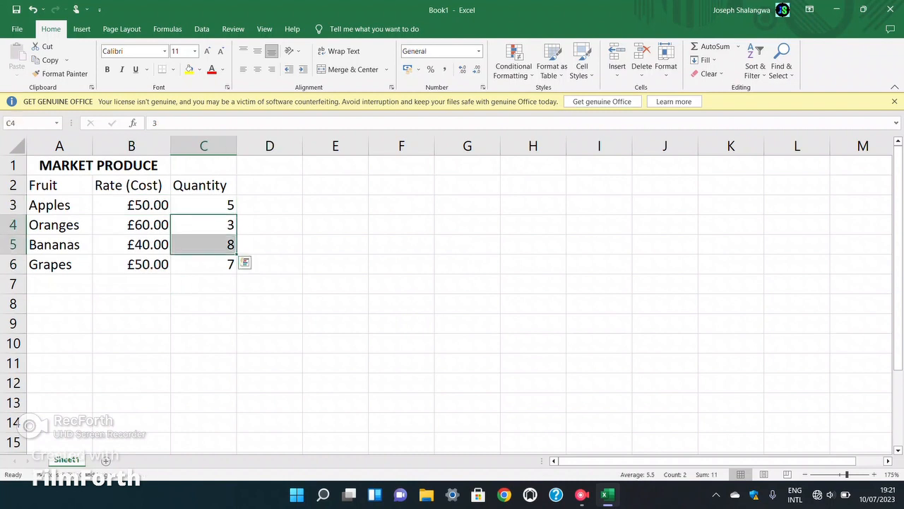
key(Up)
key(shift+Down)
key(shift+Down)
key(shift+Down)
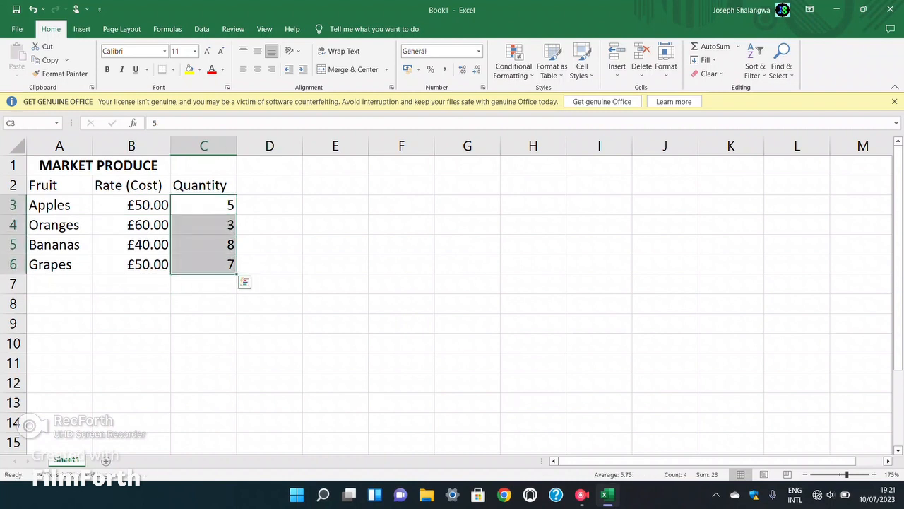
click(269, 244)
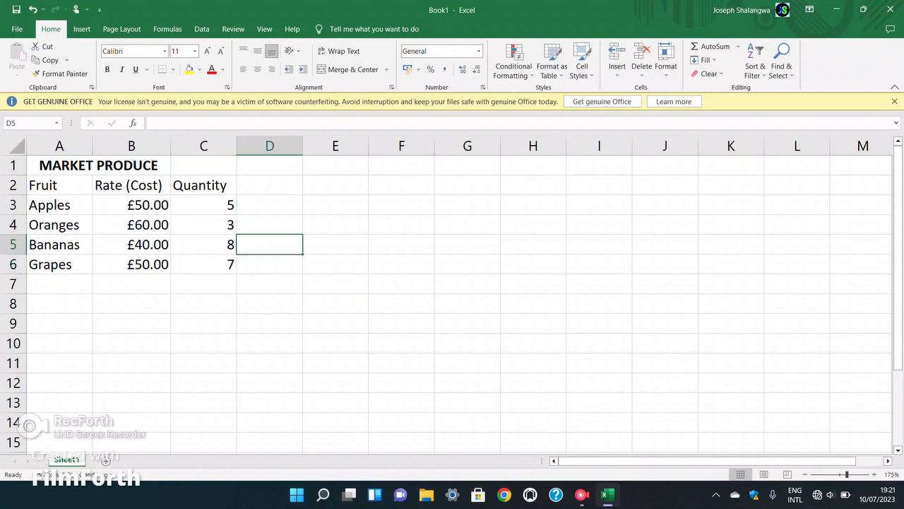
click(269, 185)
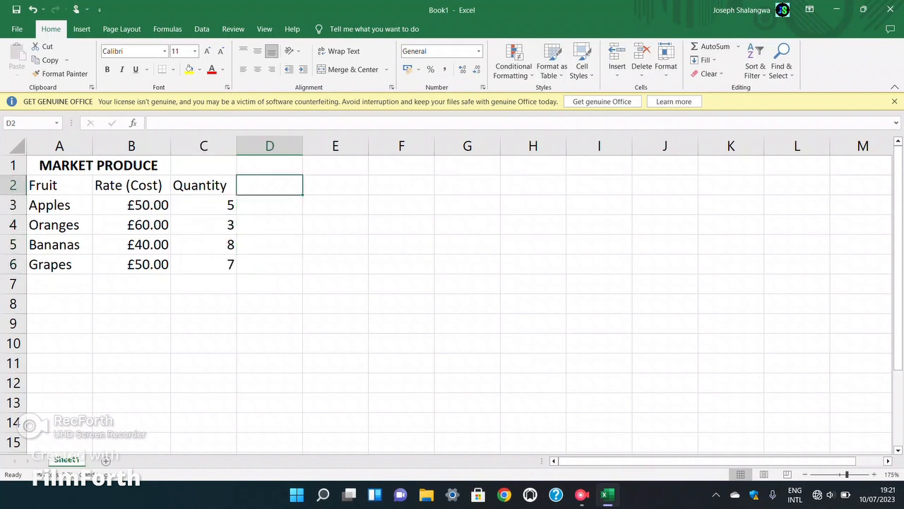
drag(132, 185, 269, 186)
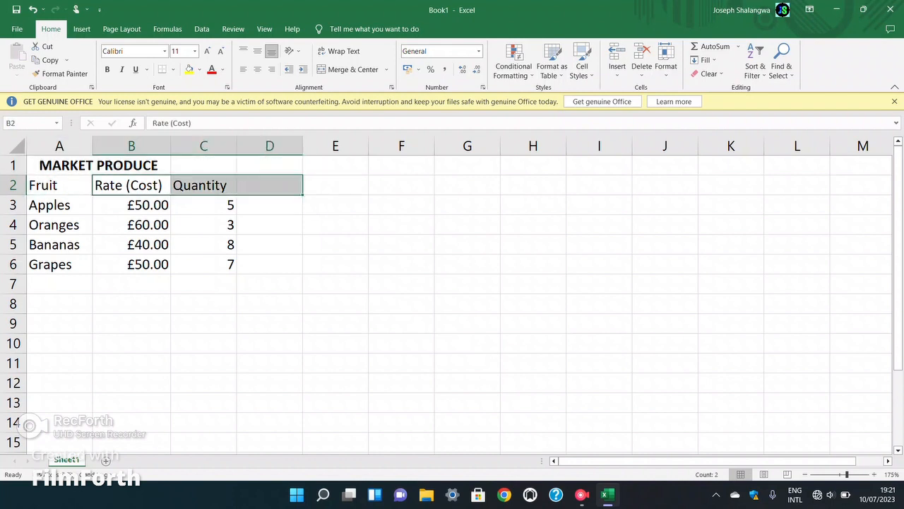
Extend the merged and centered "MARKET PRODUCE" title across A1:C1.
click(99, 165)
drag(99, 166, 203, 165)
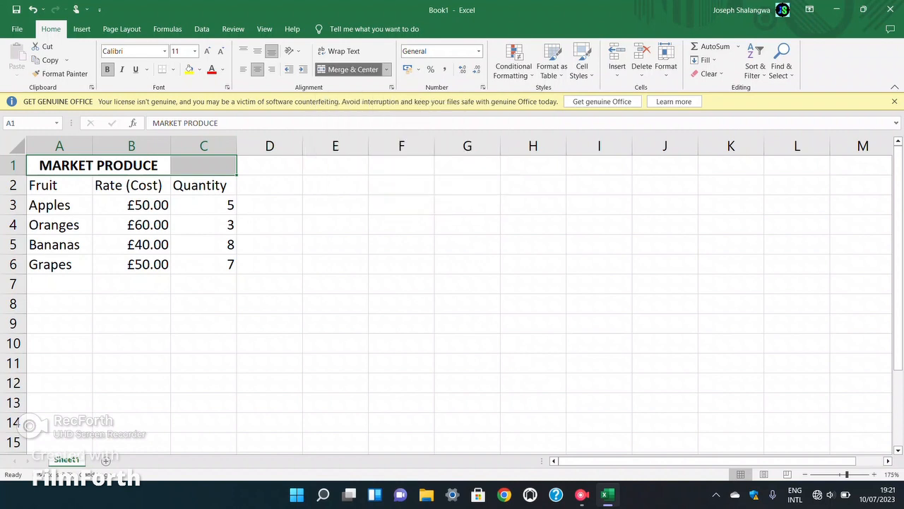
click(348, 70)
click(348, 70)
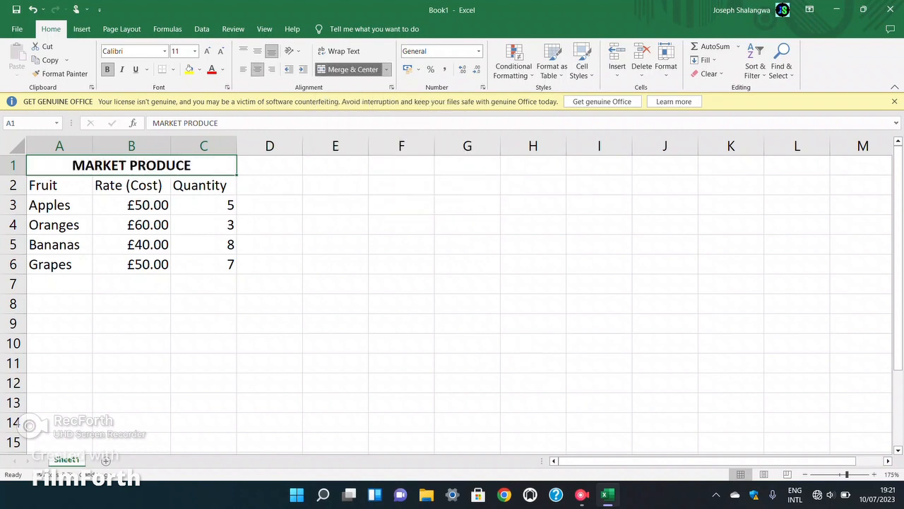
click(270, 166)
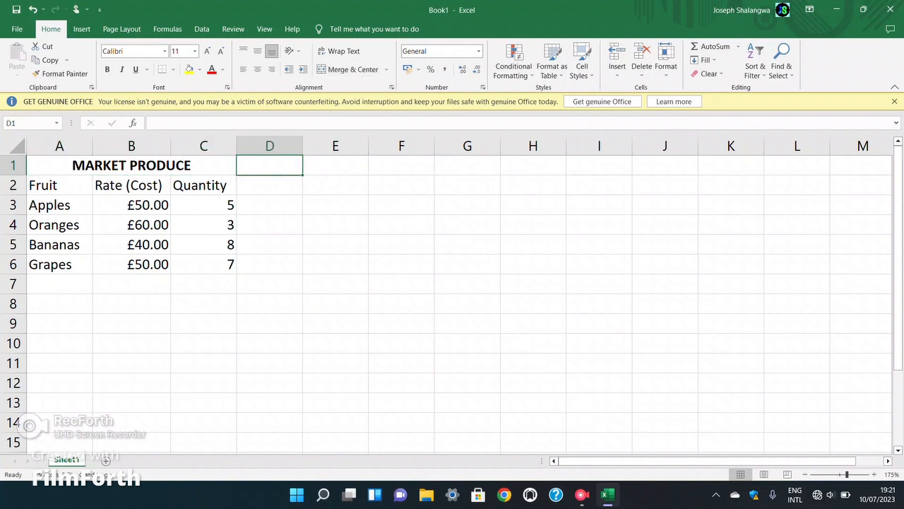
drag(42, 185, 205, 264)
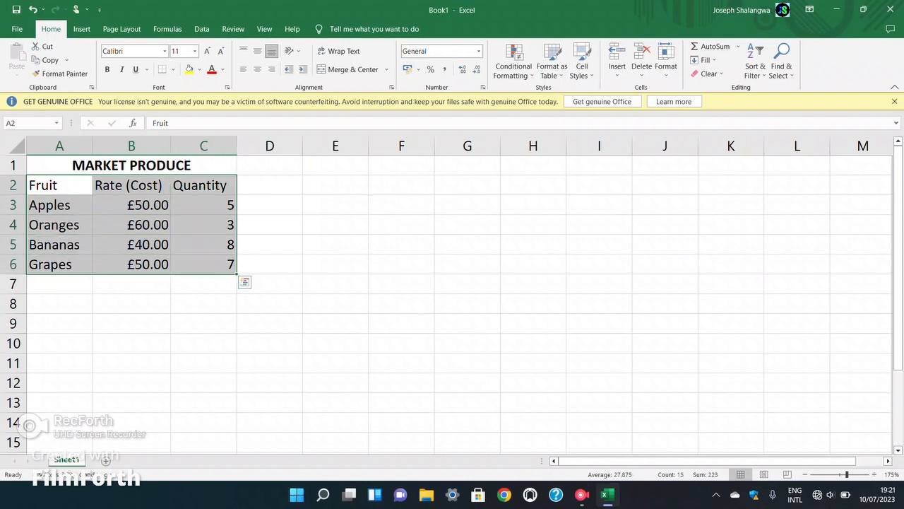
click(270, 186)
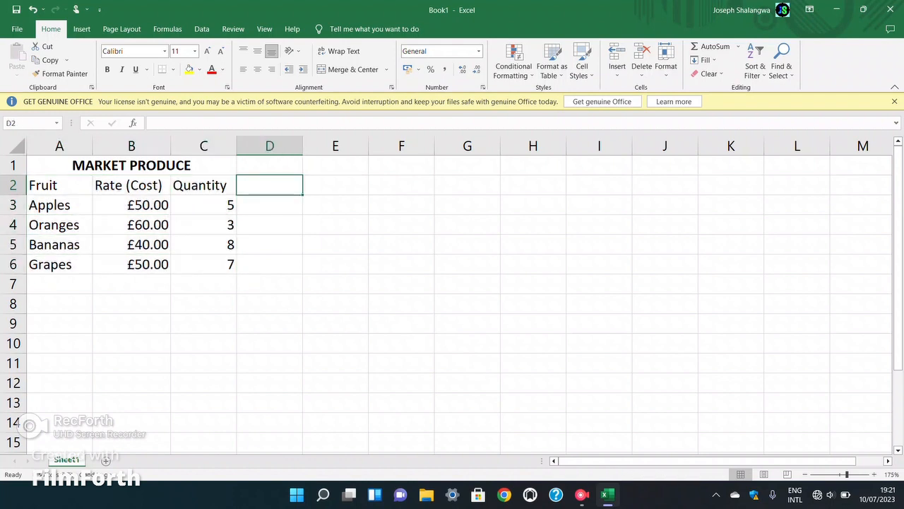
Enter the heading "Price (Worth)" in D2 and fit column D's width to it.
text(Pri)
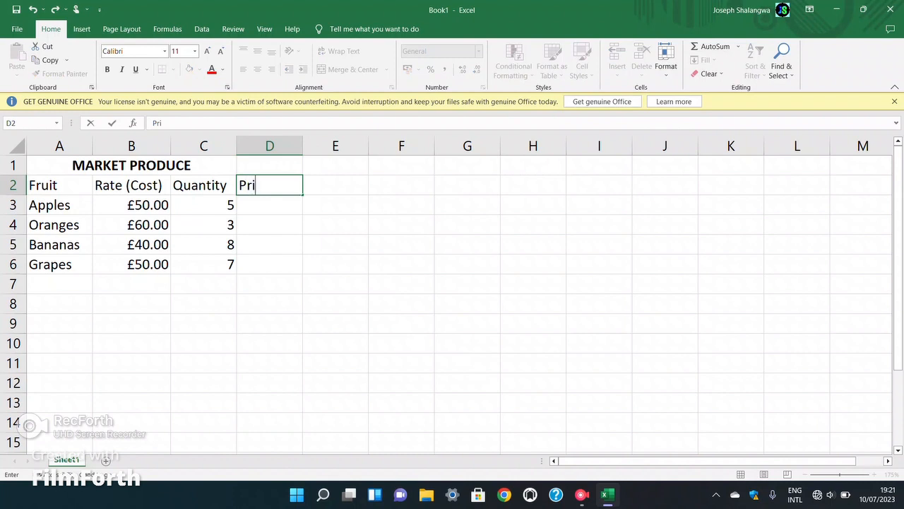
text(ce (Wo)
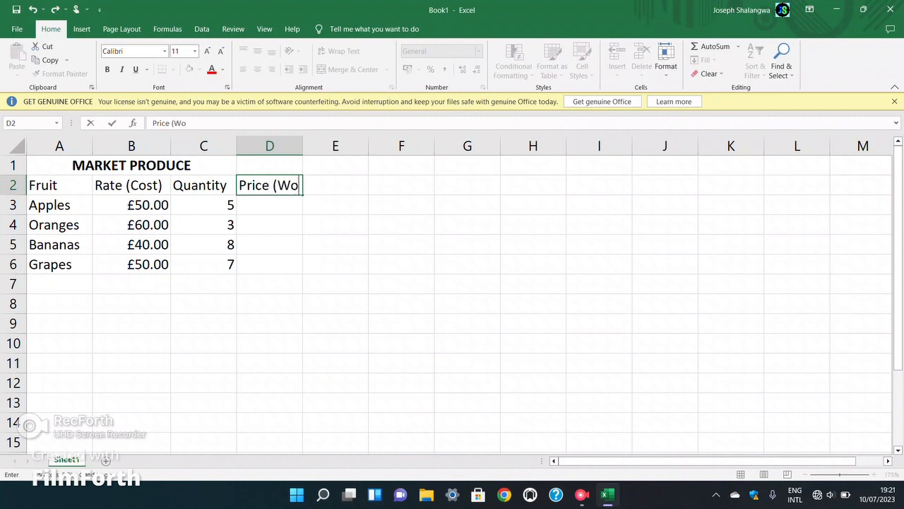
text(rth))
click(269, 225)
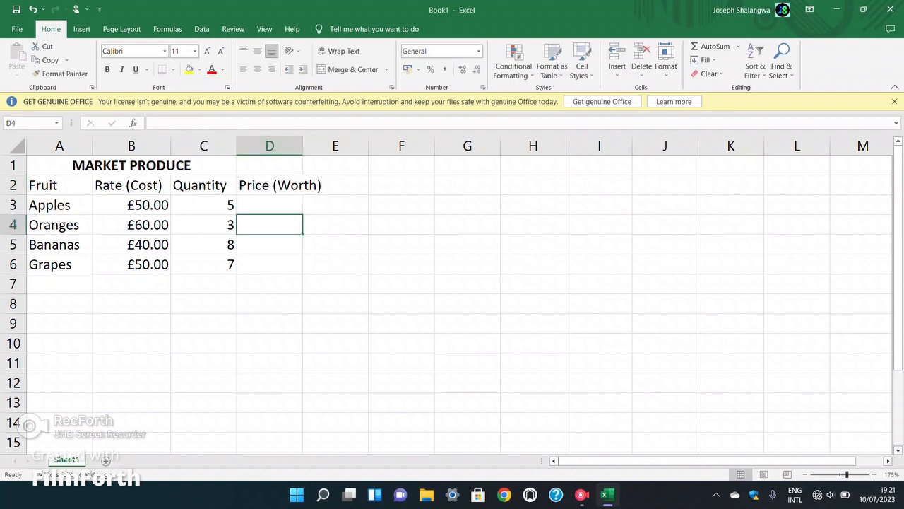
double_click(303, 145)
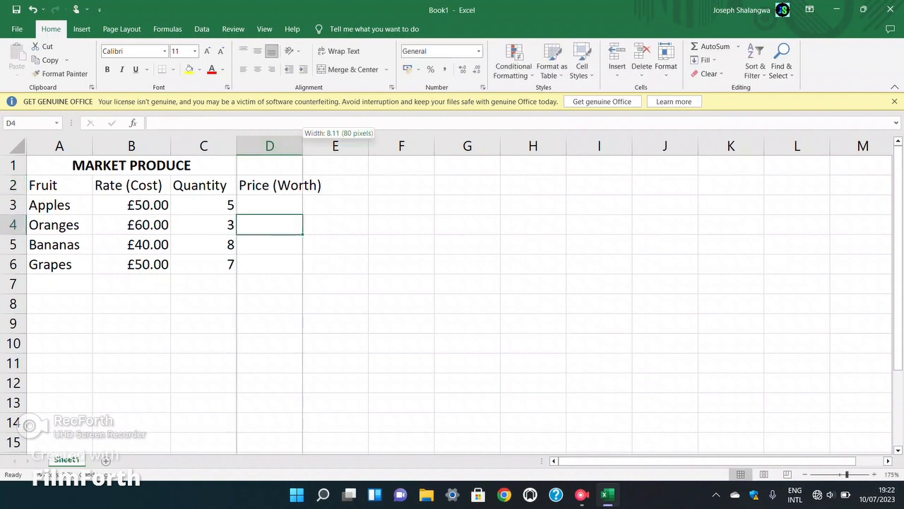
click(281, 205)
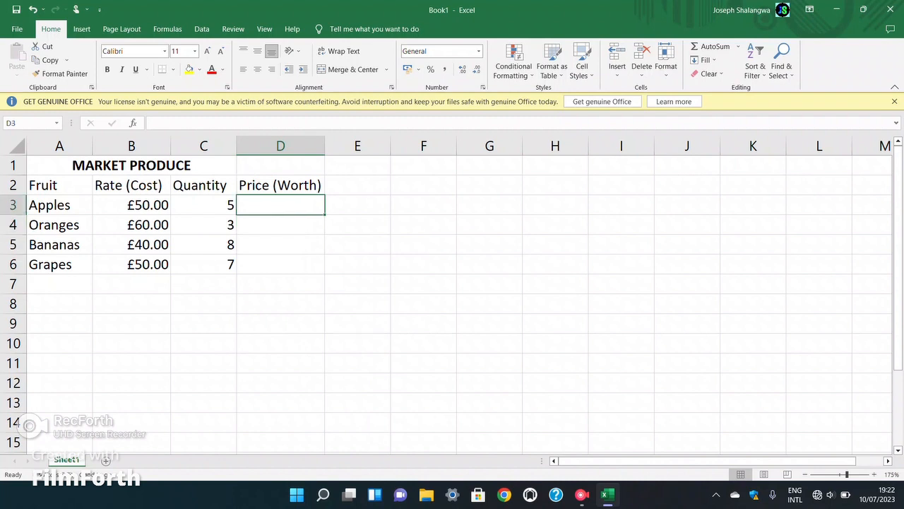
text(m)
key(BackSpace)
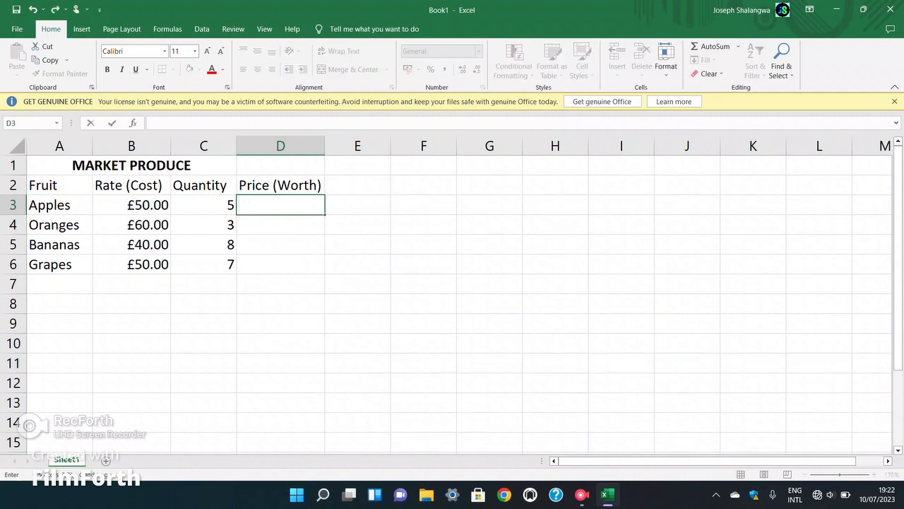
text(=)
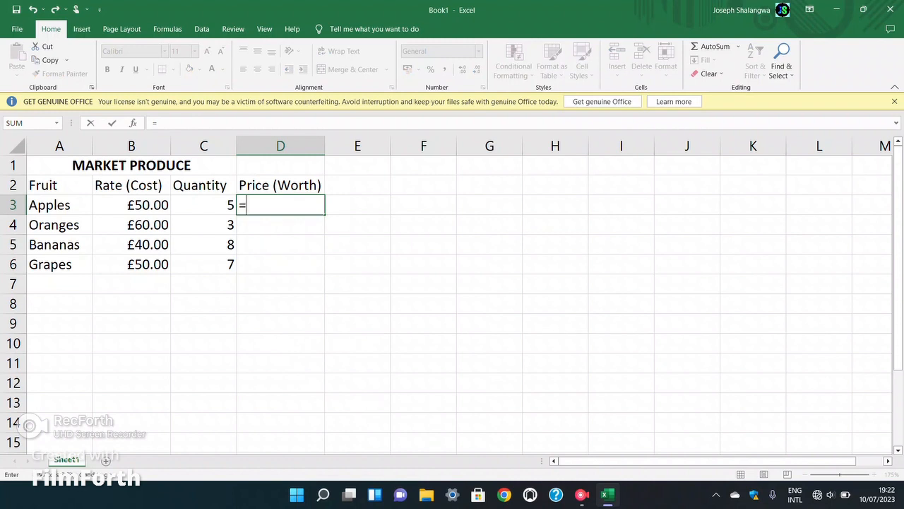
text(()
key(BackSpace)
text(sum)
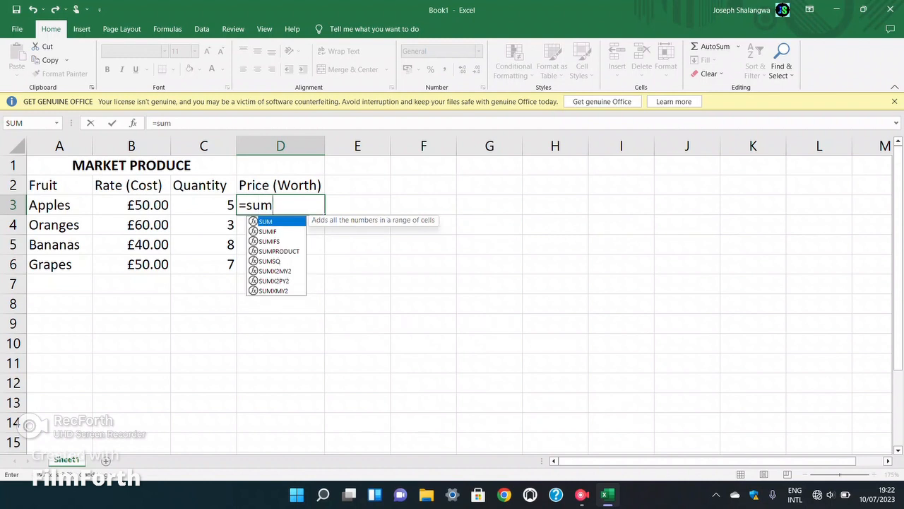
text(()
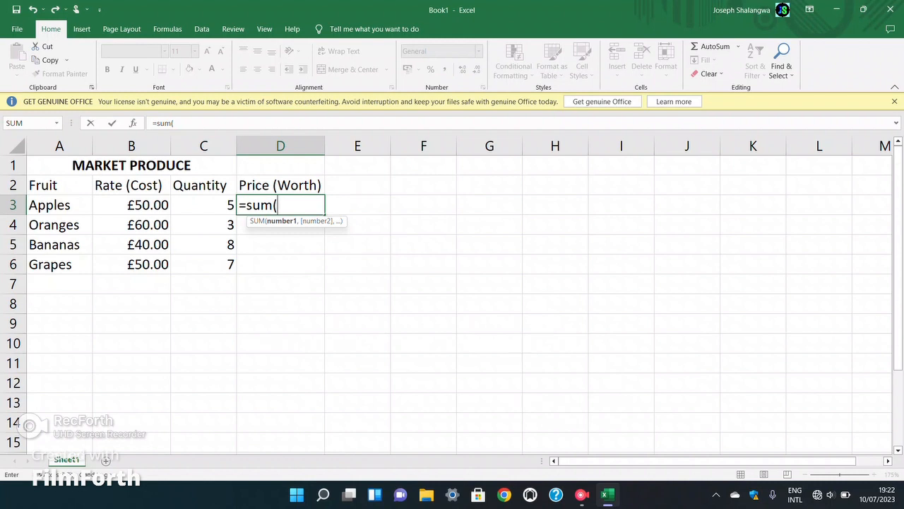
key(BackSpace)
key(BackSpace)
key(BackSpace)
key(BackSpace)
key(BackSpace)
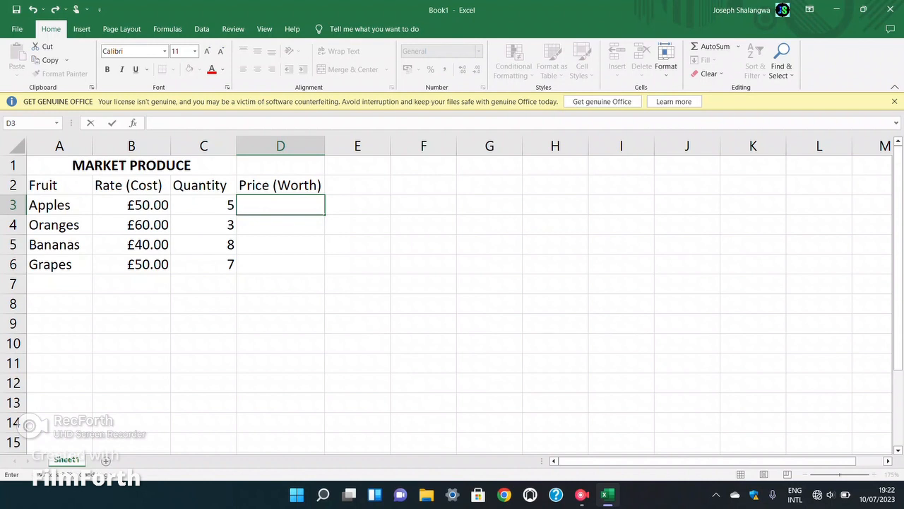
Calculate the price of the apples in D3 with the formula =B3*C3.
text(=)
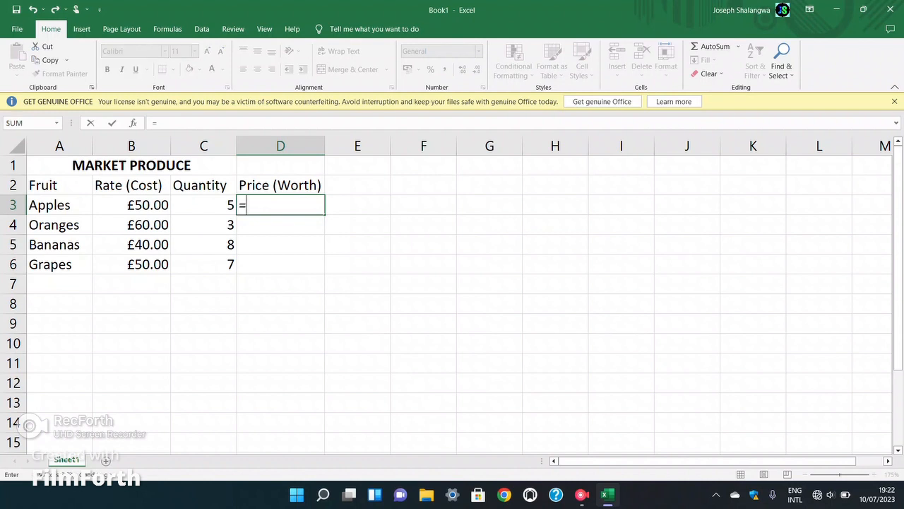
click(131, 205)
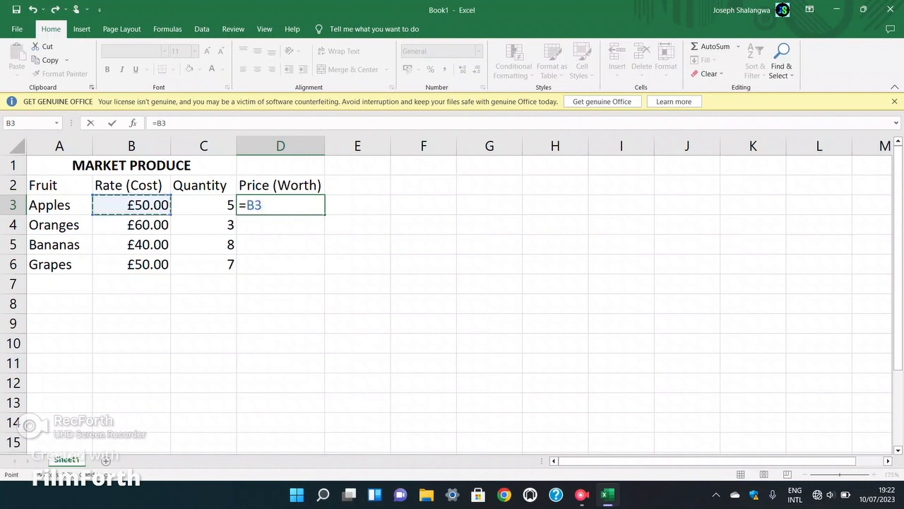
text(*)
click(203, 205)
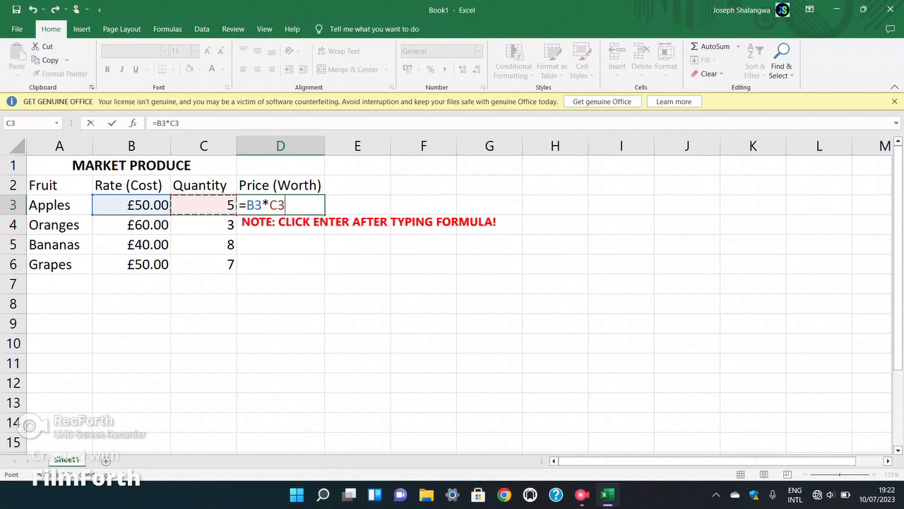
key(Return)
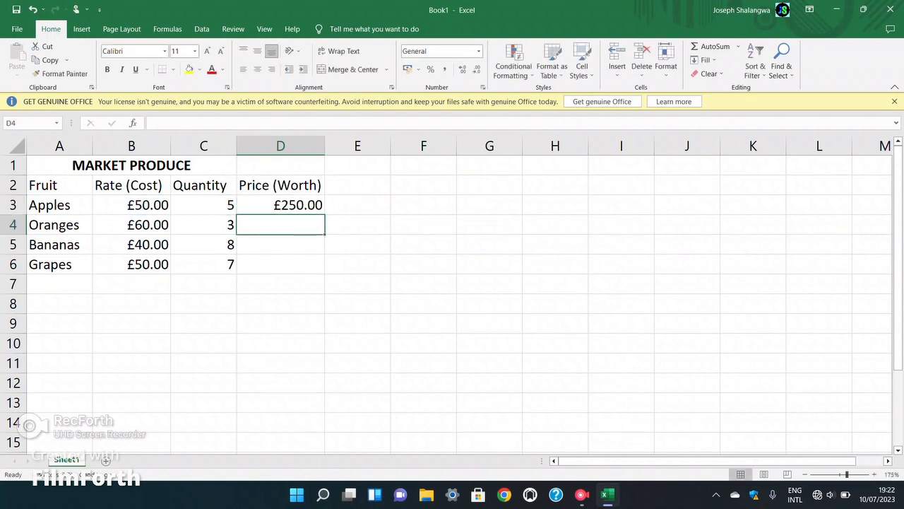
Try calculating the price of the oranges in D4 with =B4*C4, and undo that entry.
click(280, 204)
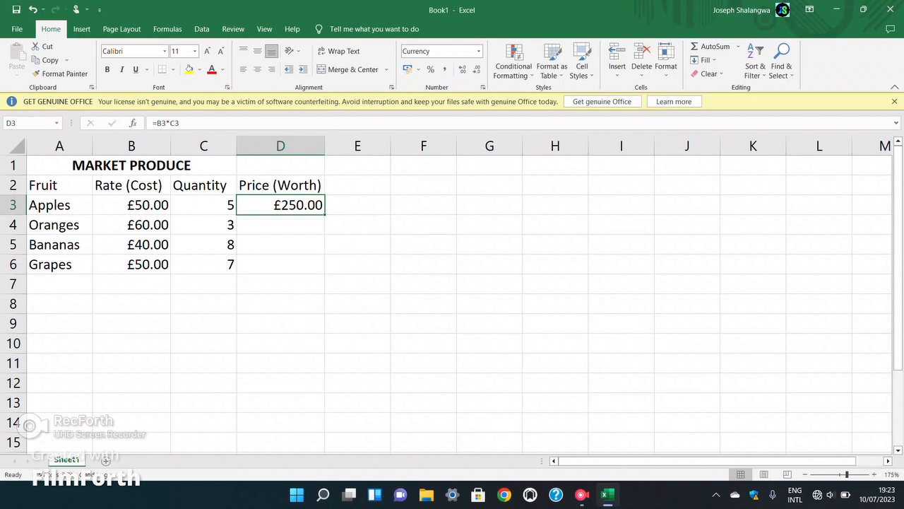
key(F2)
key(Return)
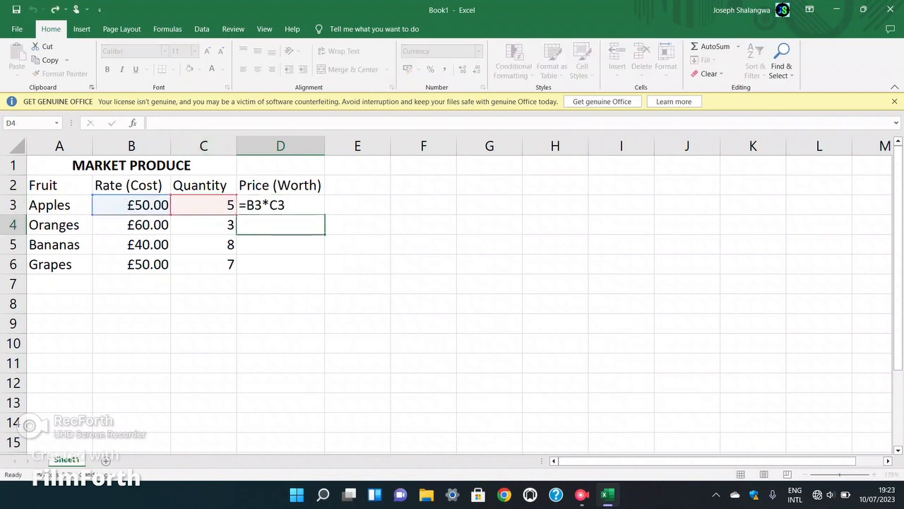
text(=)
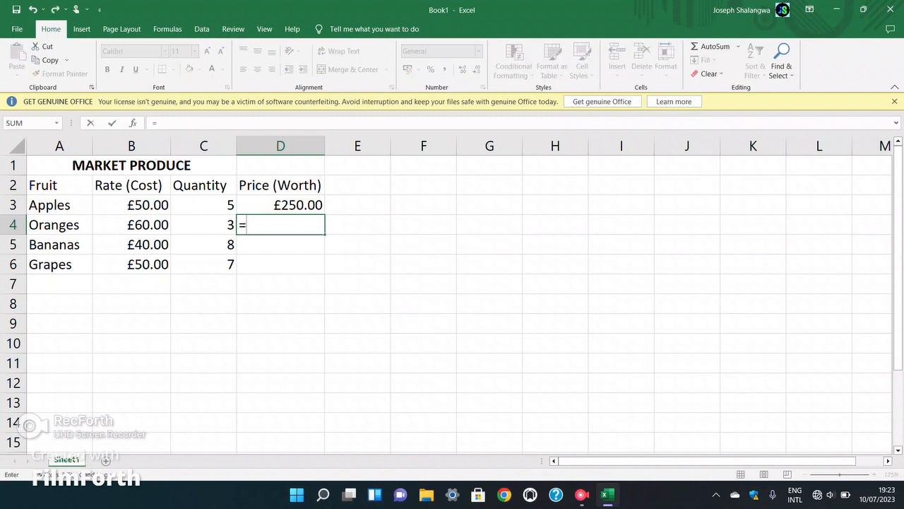
click(131, 225)
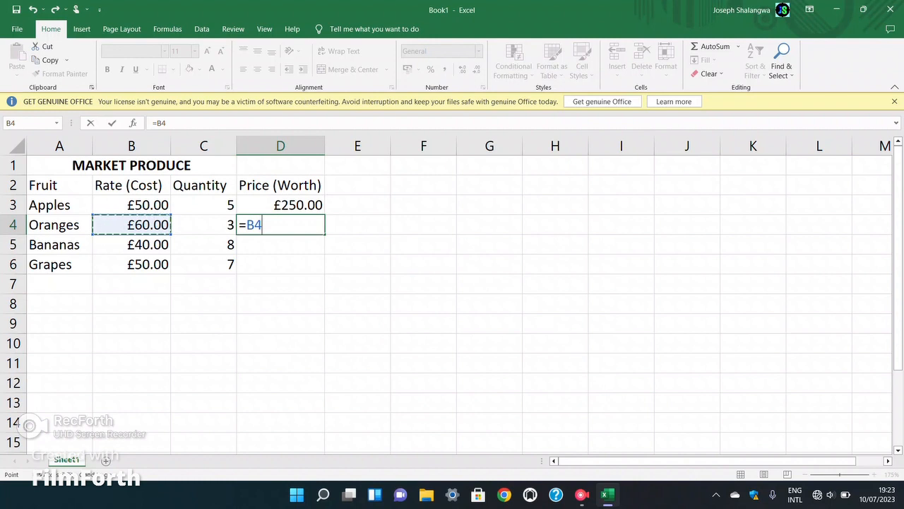
text(*)
click(204, 225)
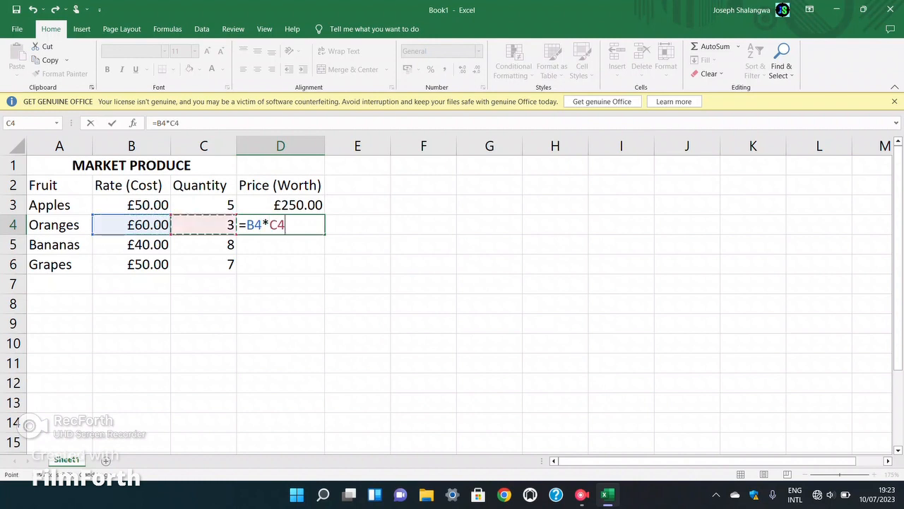
key(Return)
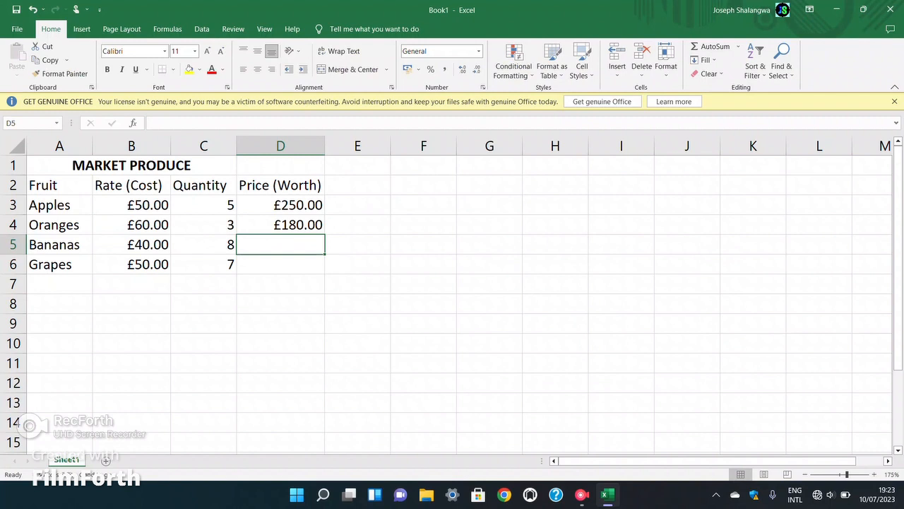
click(280, 205)
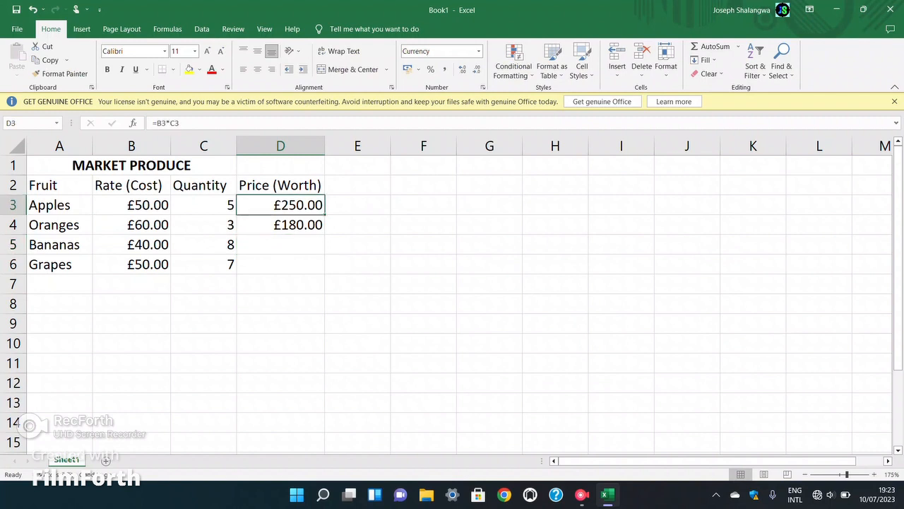
key(ctrl+z)
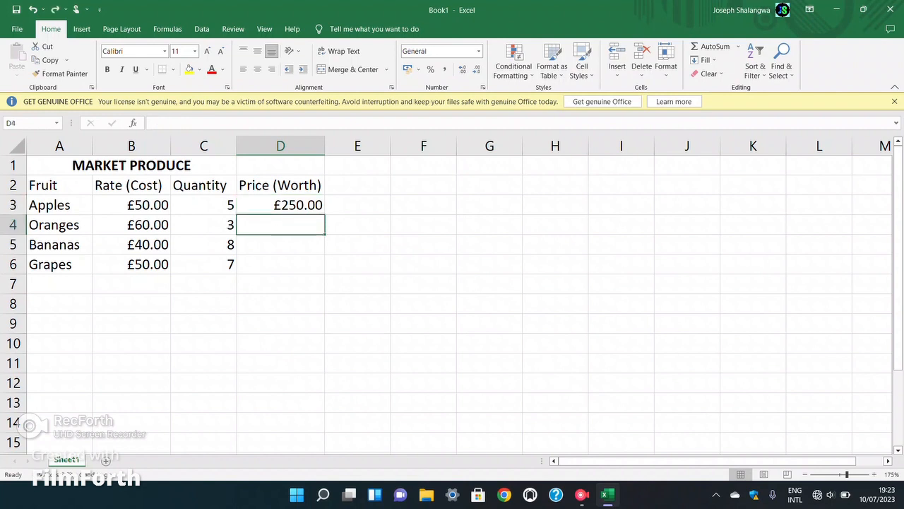
Fill the price formula from D3 down to D6 and check the copied formulas for the other fruits.
click(280, 205)
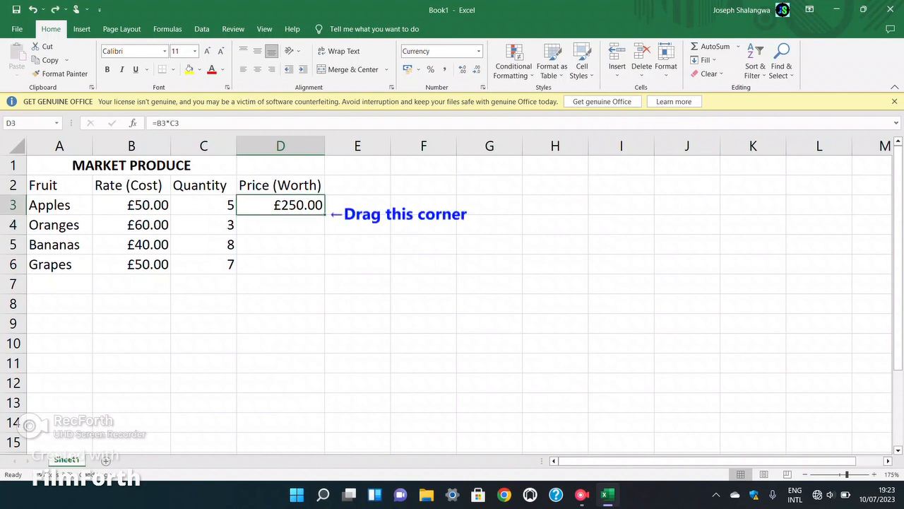
drag(325, 214, 325, 272)
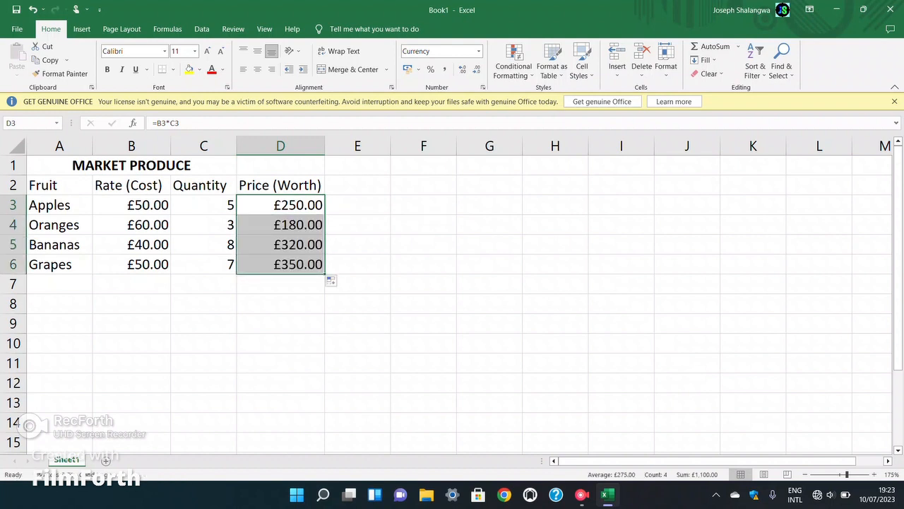
click(280, 244)
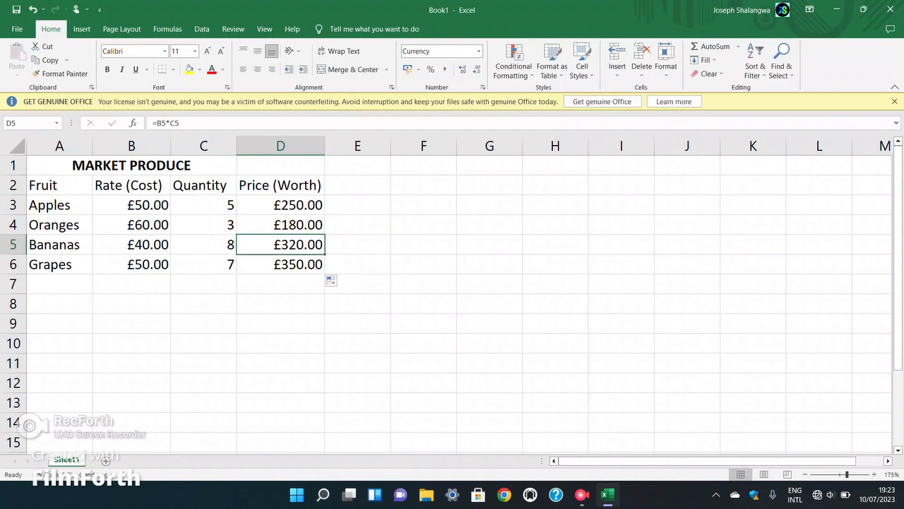
click(280, 264)
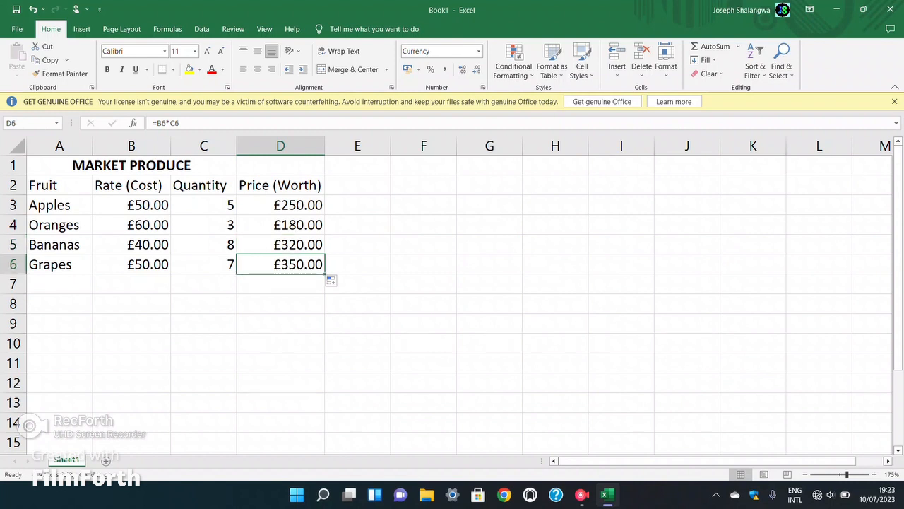
click(281, 205)
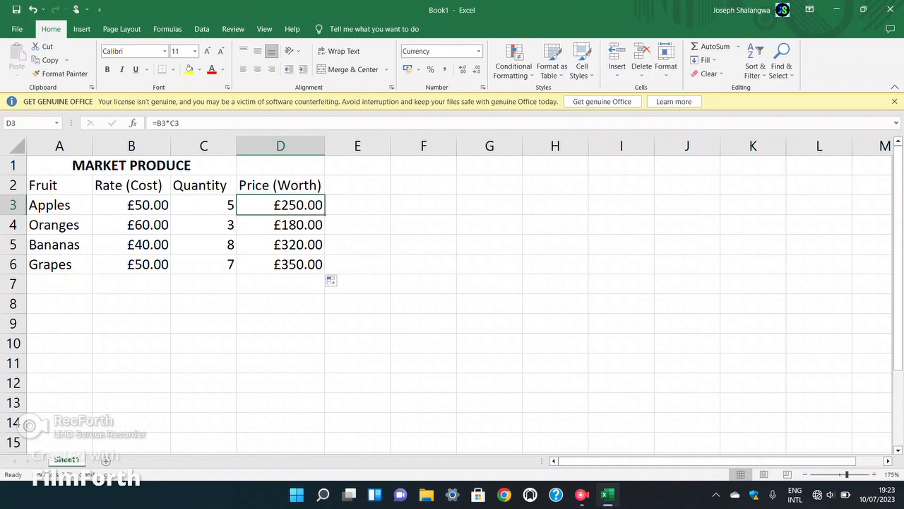
Enter the label "Total" in B8, leaving row 7 blank below the table.
click(59, 304)
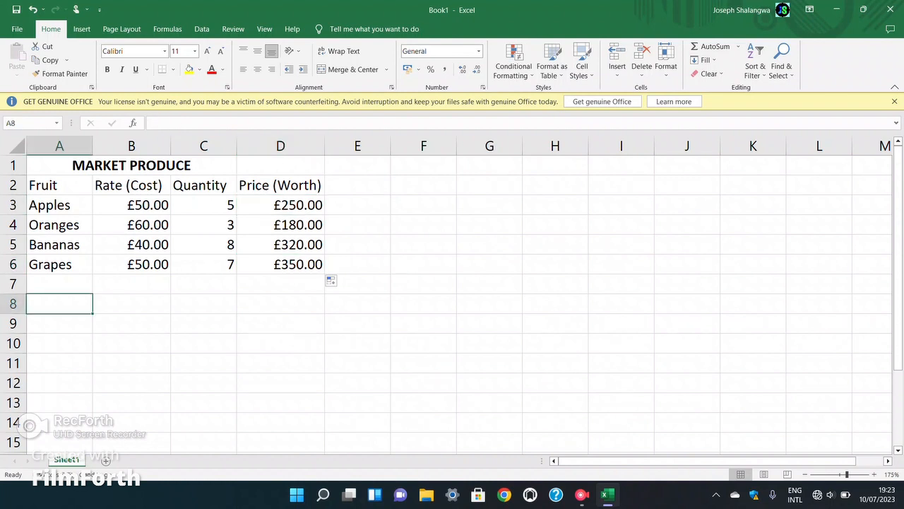
click(131, 284)
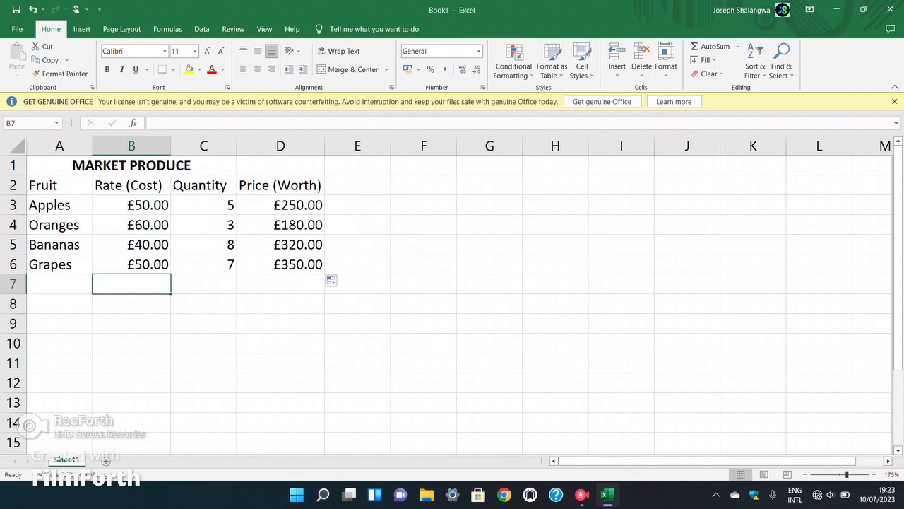
text(T)
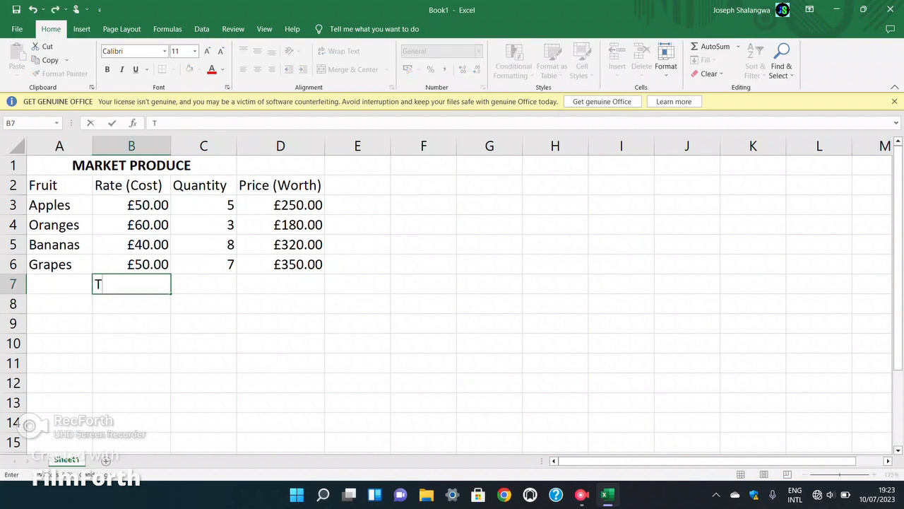
key(BackSpace)
key(Return)
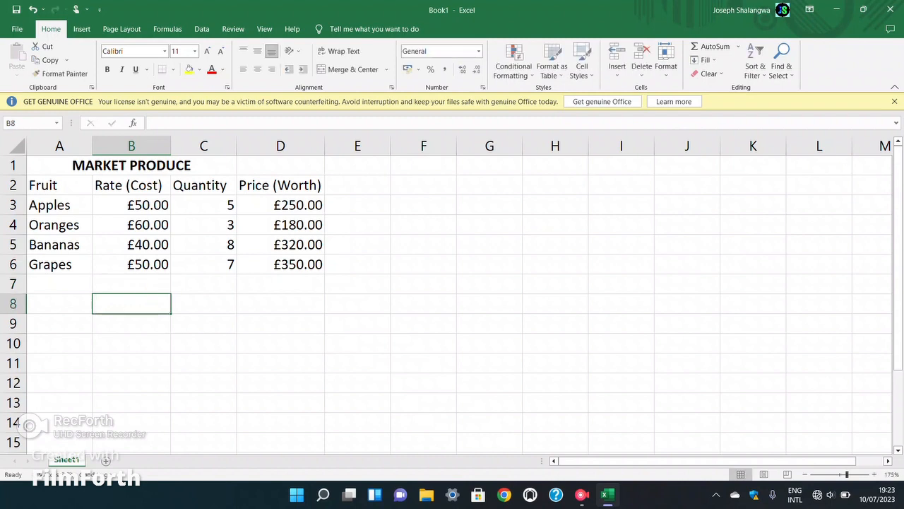
text(Total)
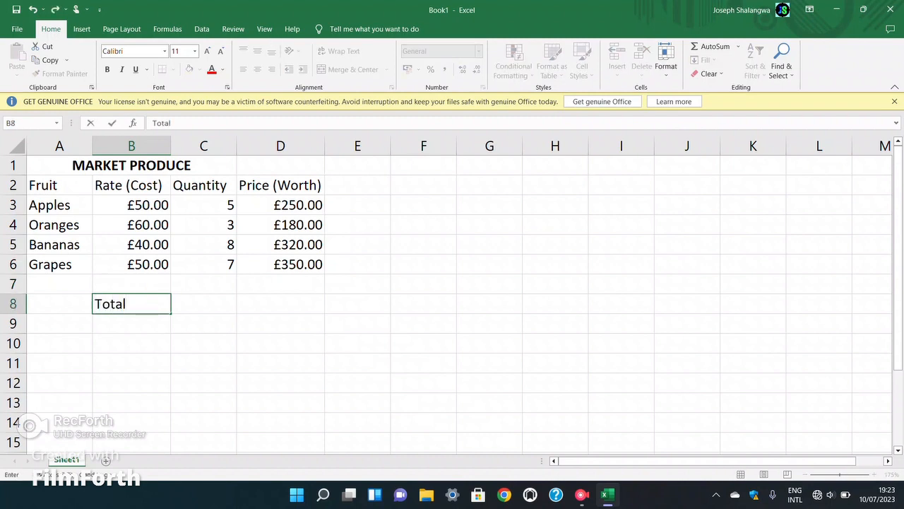
key(Tab)
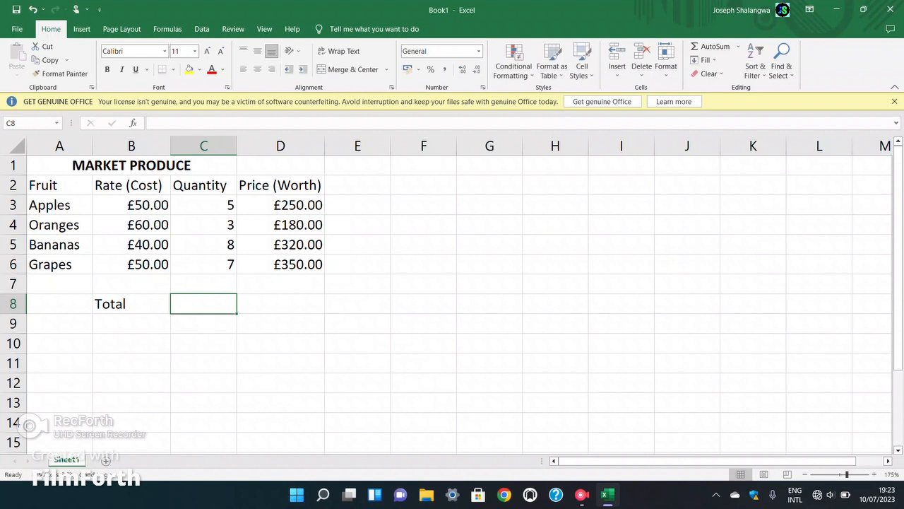
Add up the fruit quantities in C8 cell by cell with the formula =C3+C4+C5+C6.
text(=sum)
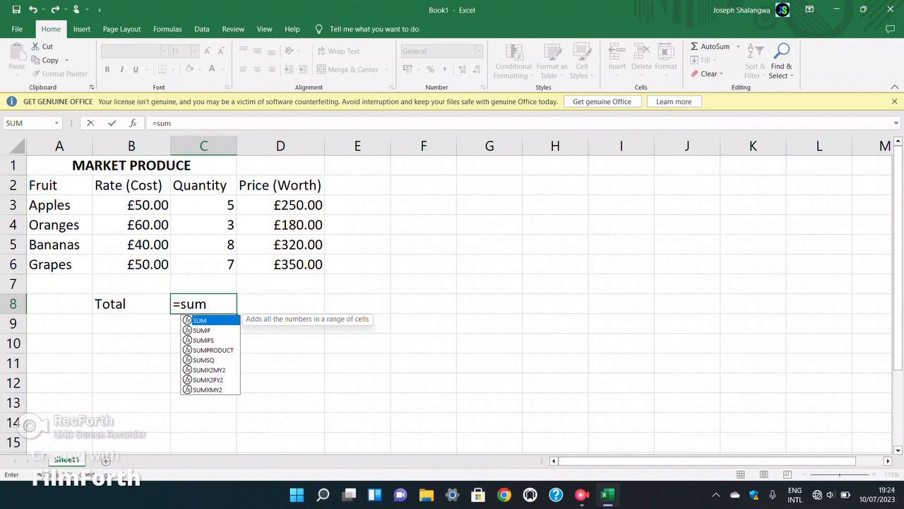
key(BackSpace)
key(BackSpace)
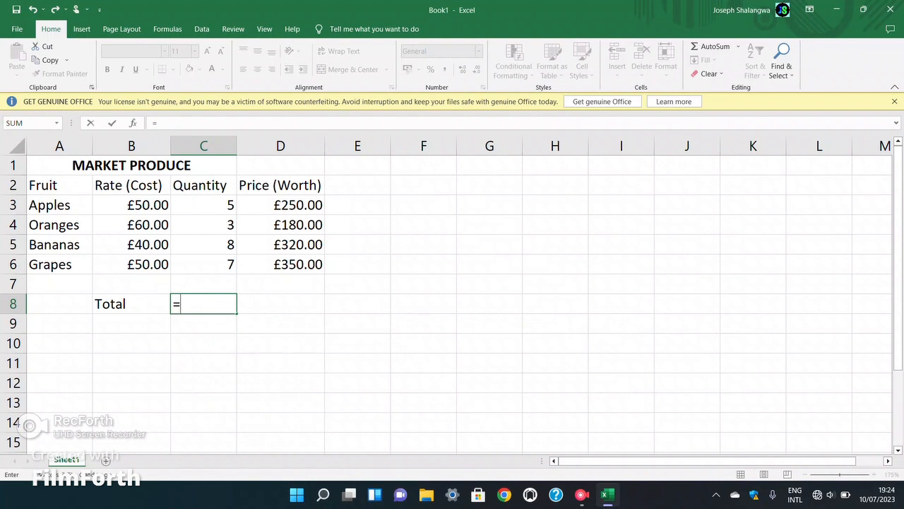
click(203, 205)
text(+)
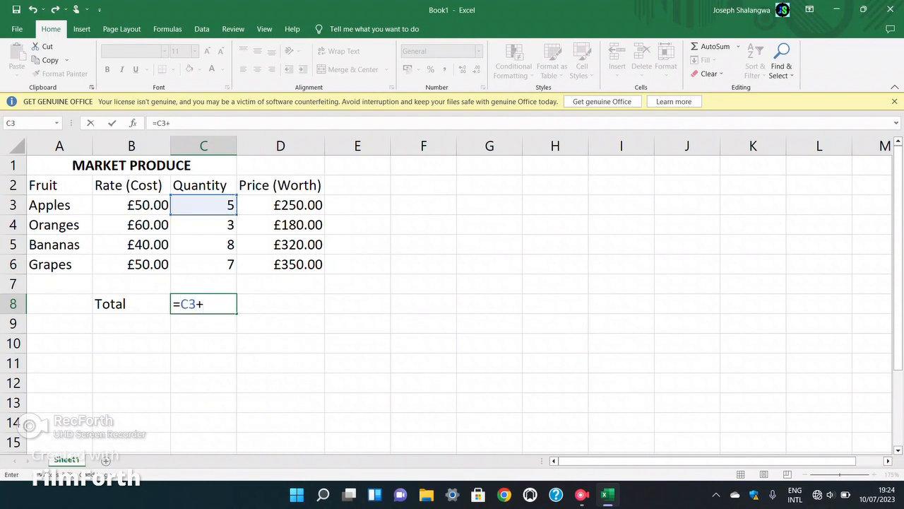
click(203, 225)
text(+)
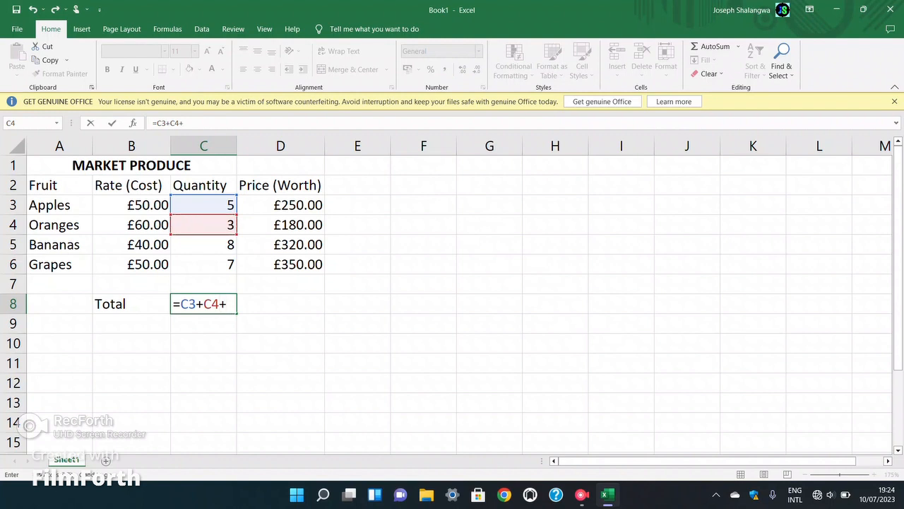
click(204, 244)
text(+)
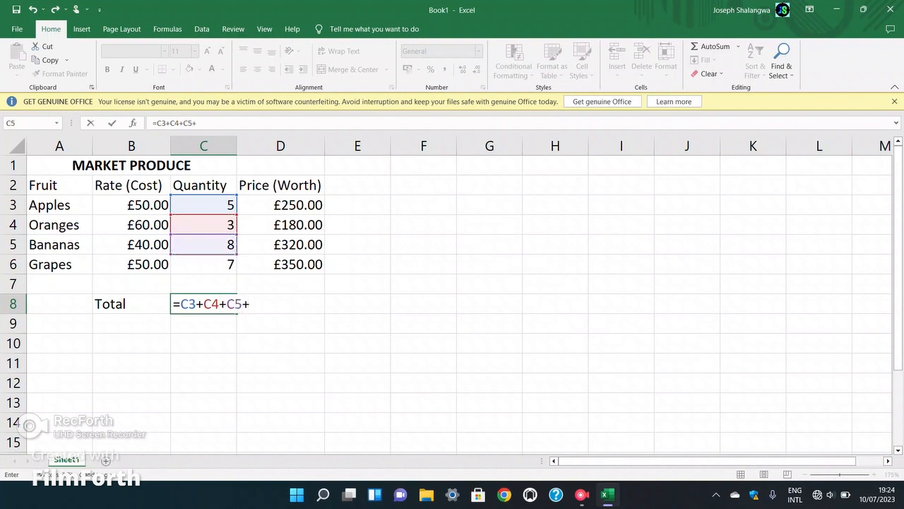
click(203, 264)
key(Return)
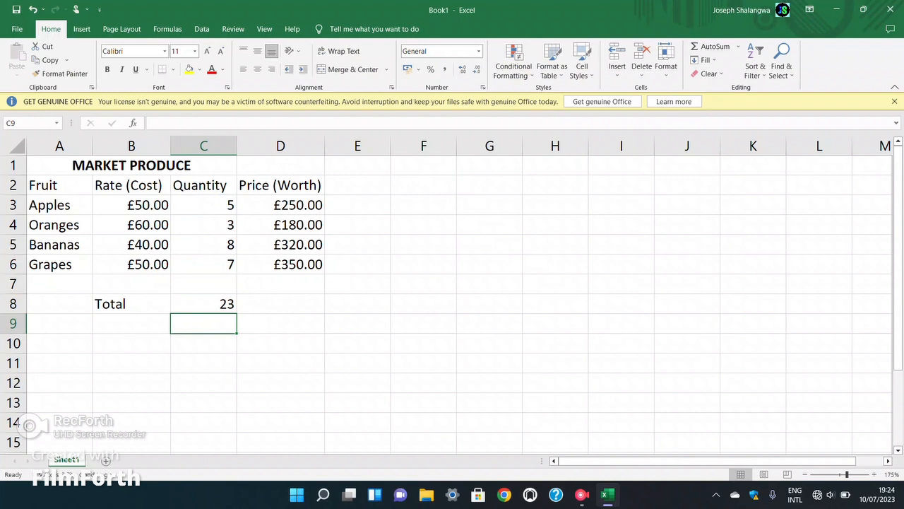
Replace the formula in C8 with =SUM(C3:C6) to total the fruit quantities.
click(203, 304)
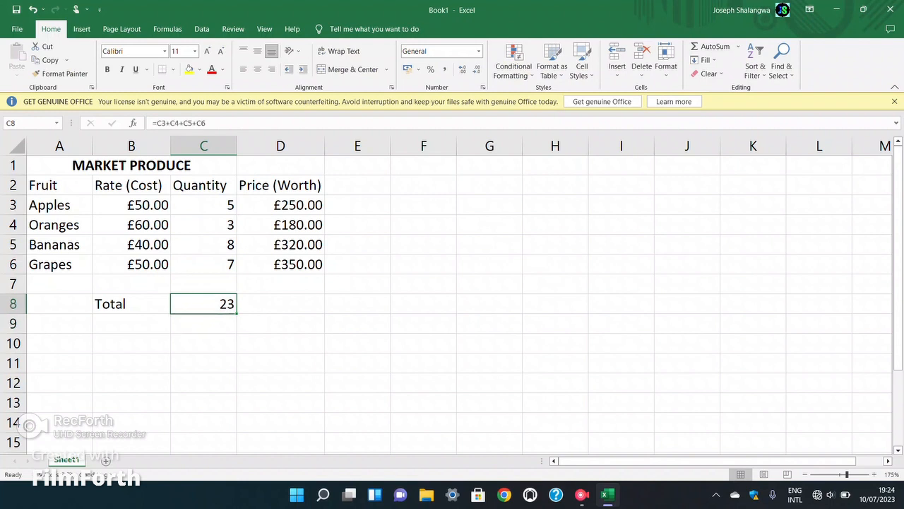
text(=)
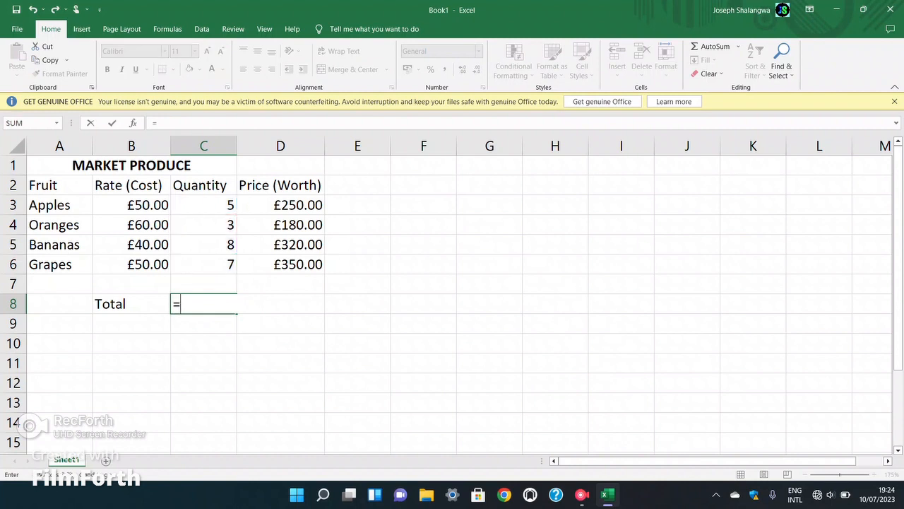
text(sum()
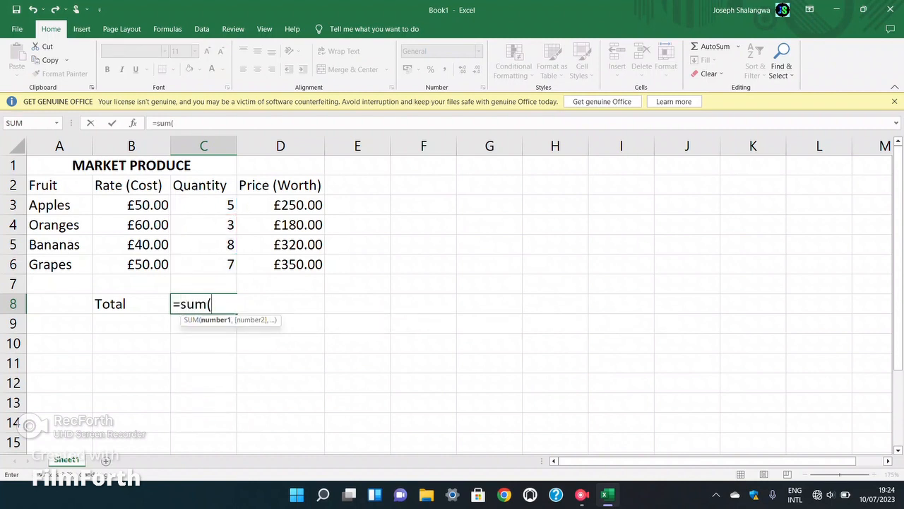
click(203, 205)
click(204, 264)
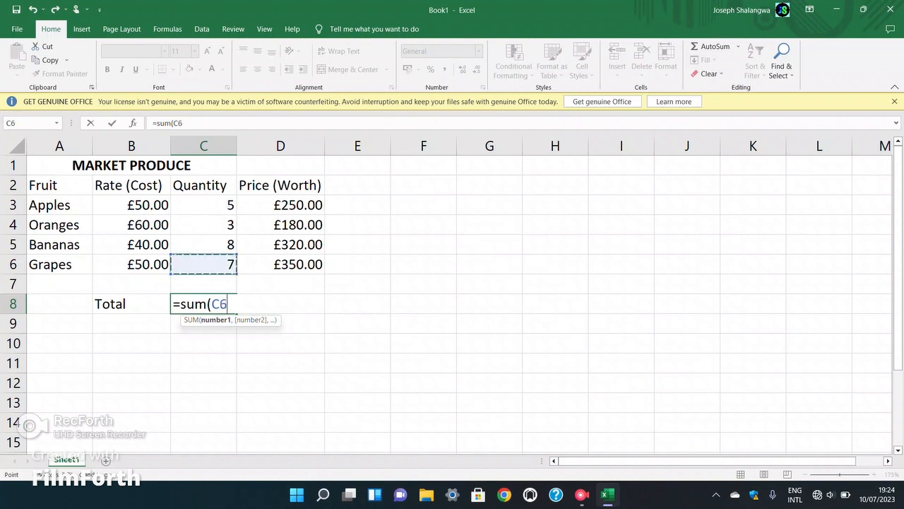
click(203, 205)
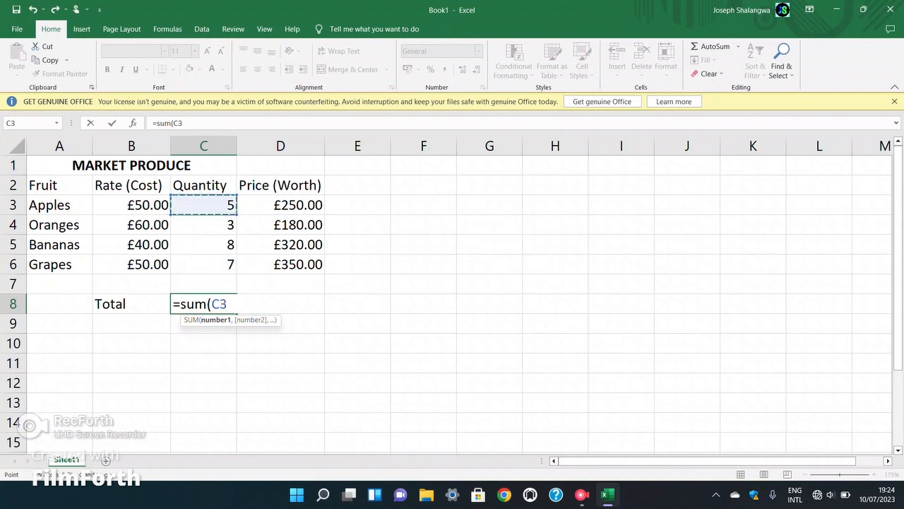
drag(204, 205, 204, 265)
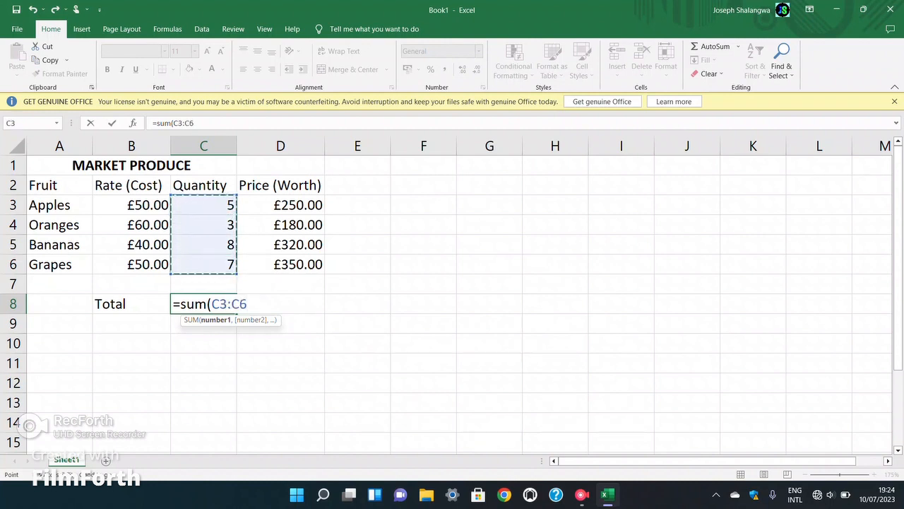
text())
key(Return)
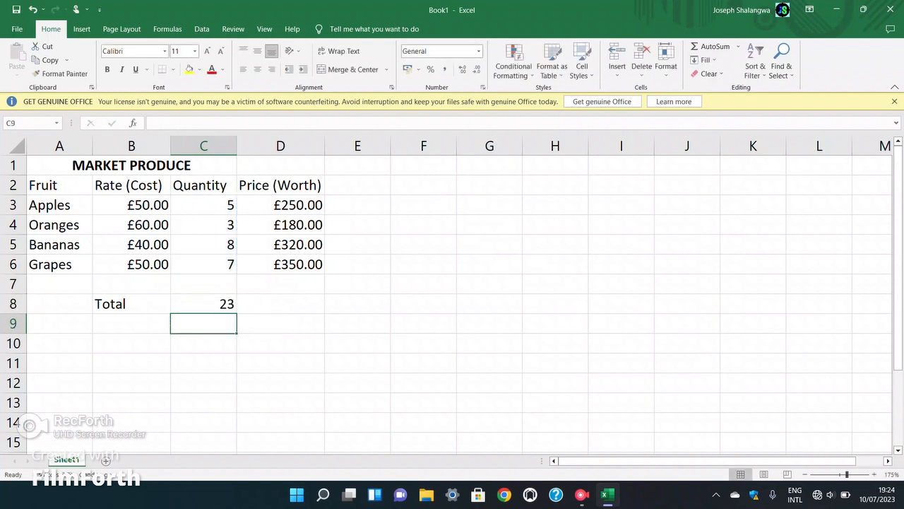
Fill the SUM formula from C8 across to D8 to total the prices as well.
click(203, 264)
click(203, 304)
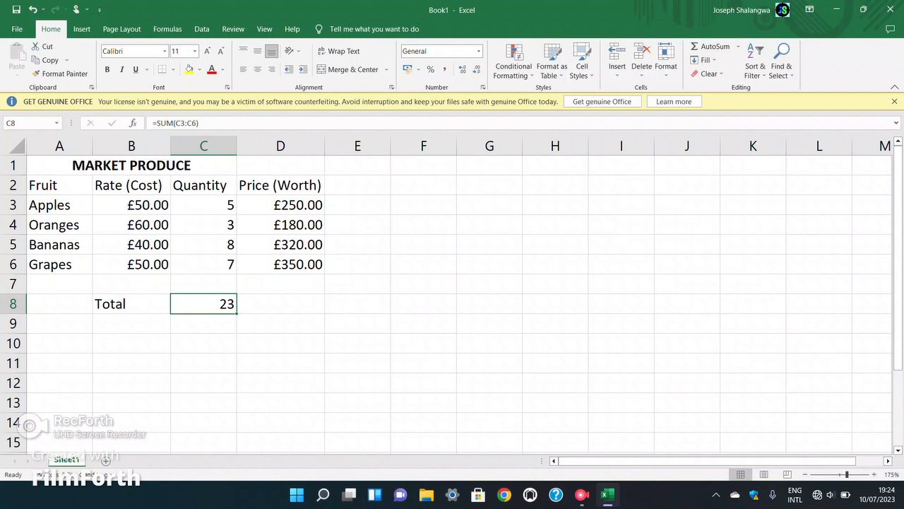
drag(237, 314, 307, 304)
click(282, 303)
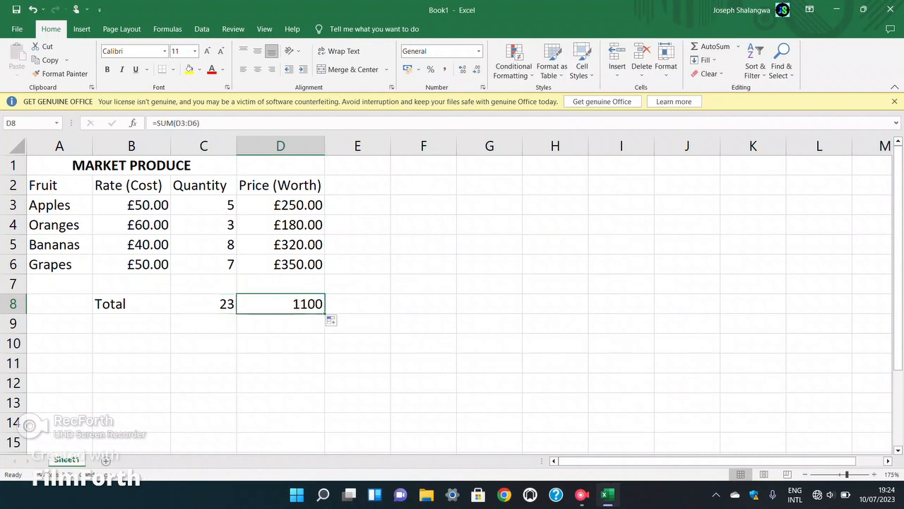
drag(281, 344, 281, 244)
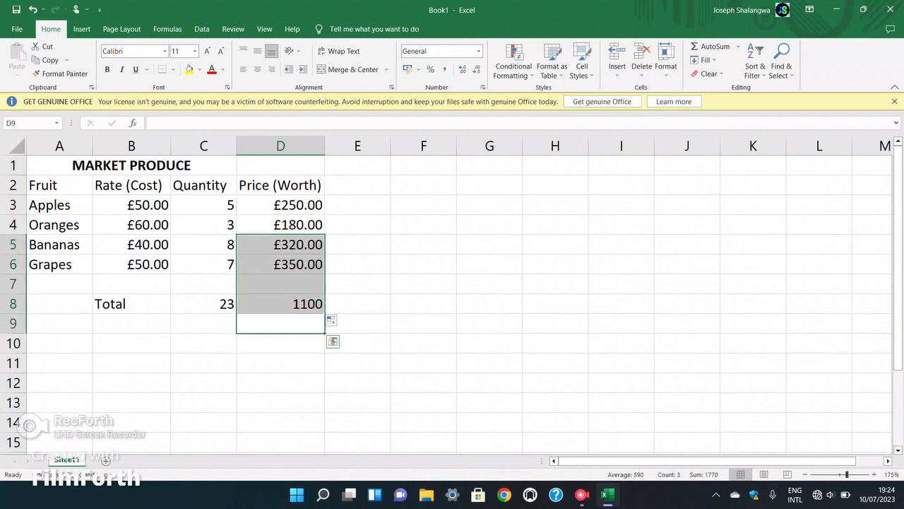
Apply the Currency number format to the total price in D8.
click(357, 264)
click(280, 304)
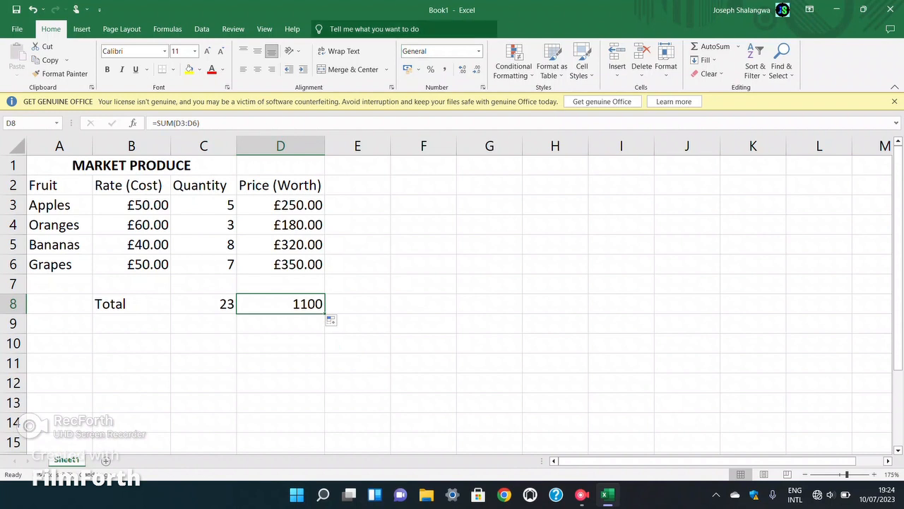
click(478, 51)
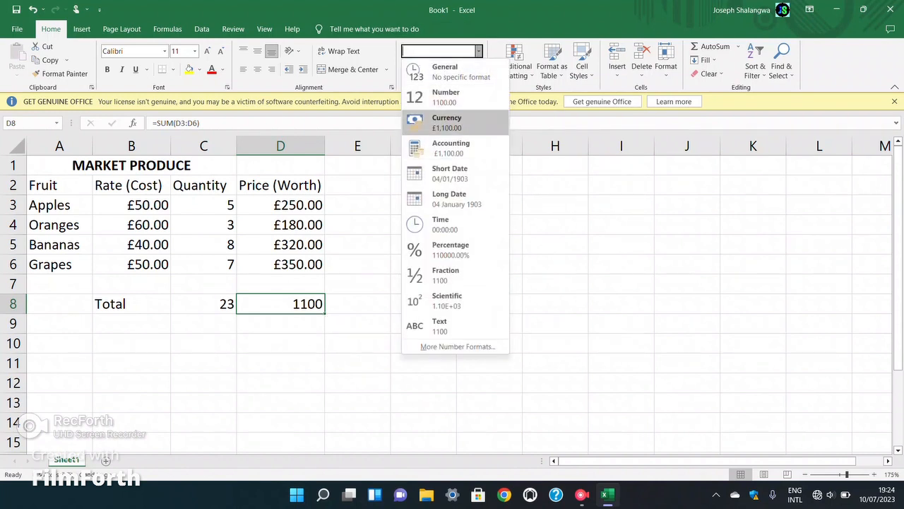
click(453, 122)
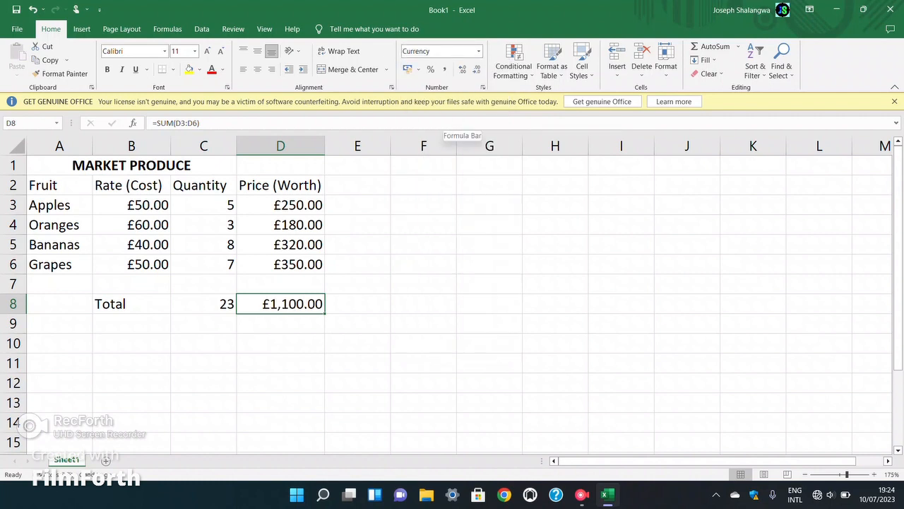
Change the quantity of oranges in C4 to 4.
click(132, 303)
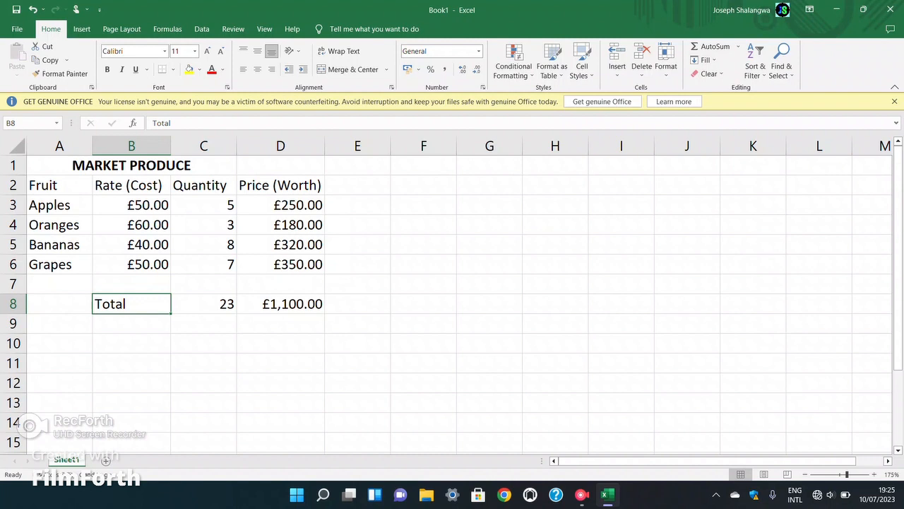
double_click(205, 225)
key(Right)
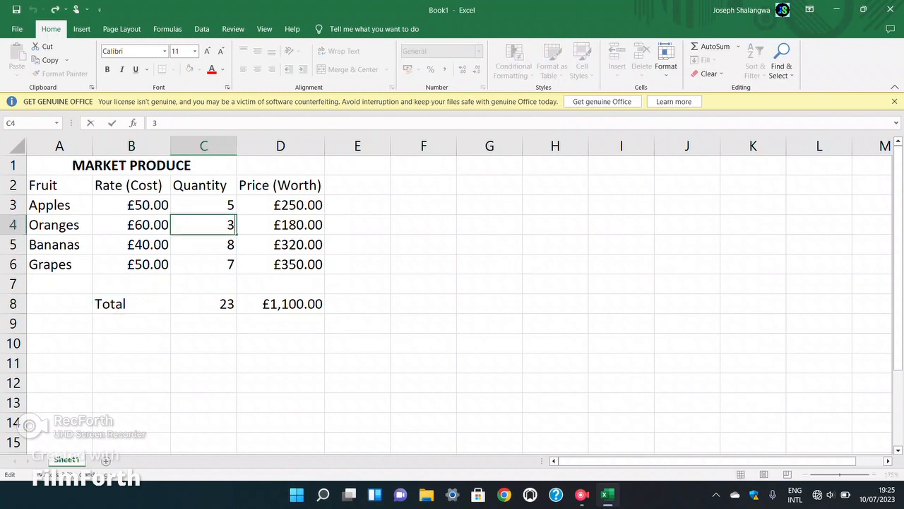
key(BackSpace)
text(4)
key(Return)
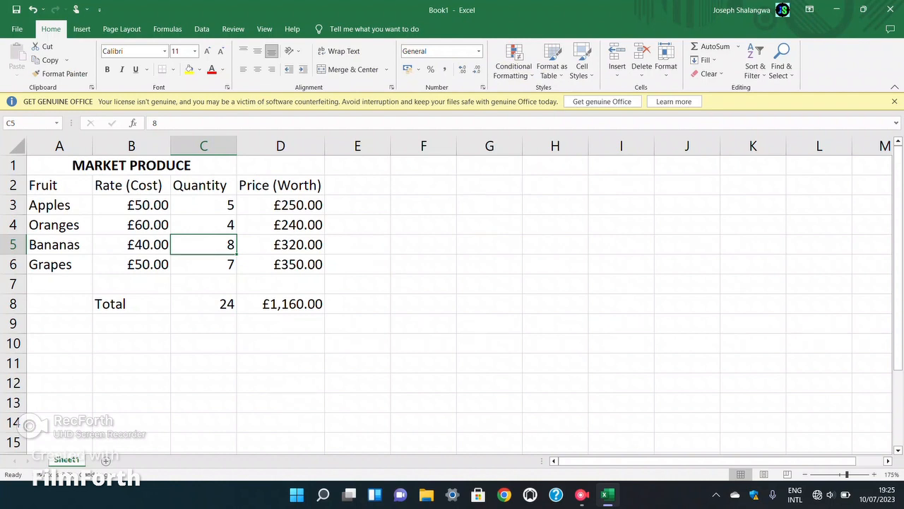
Change the quantity of bananas in C5 to 4.
key(F2)
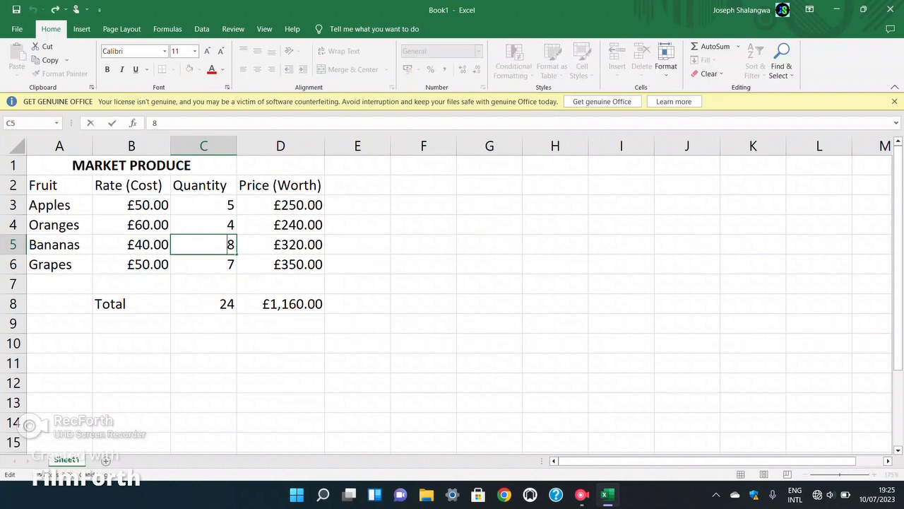
key(BackSpace)
text(4)
key(Return)
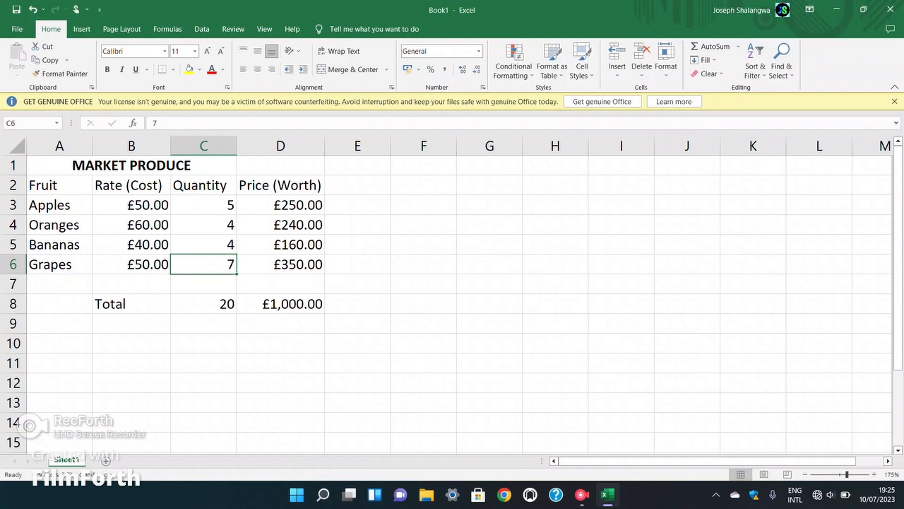
Enter 5, "minus" and 4 in B10, C10 and D10, and align the word in C10 vertically to the middle.
click(131, 344)
text(1)
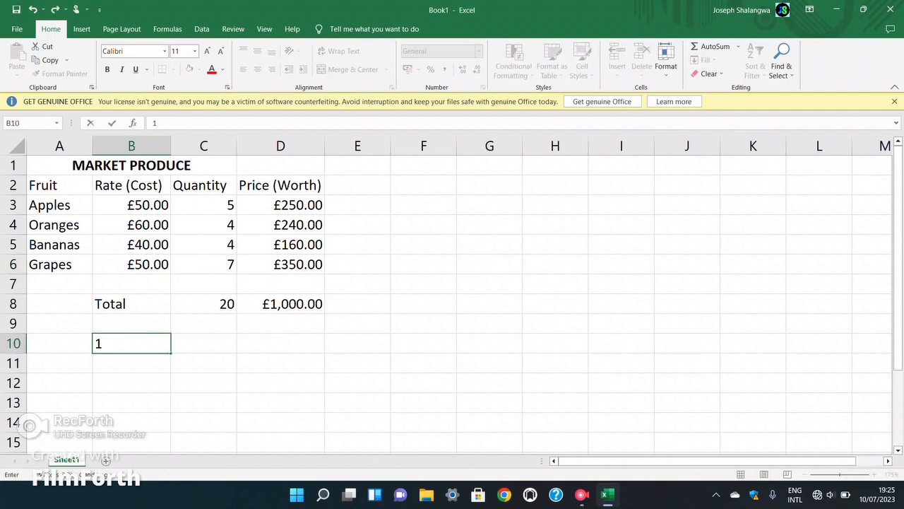
key(BackSpace)
text(5)
key(Tab)
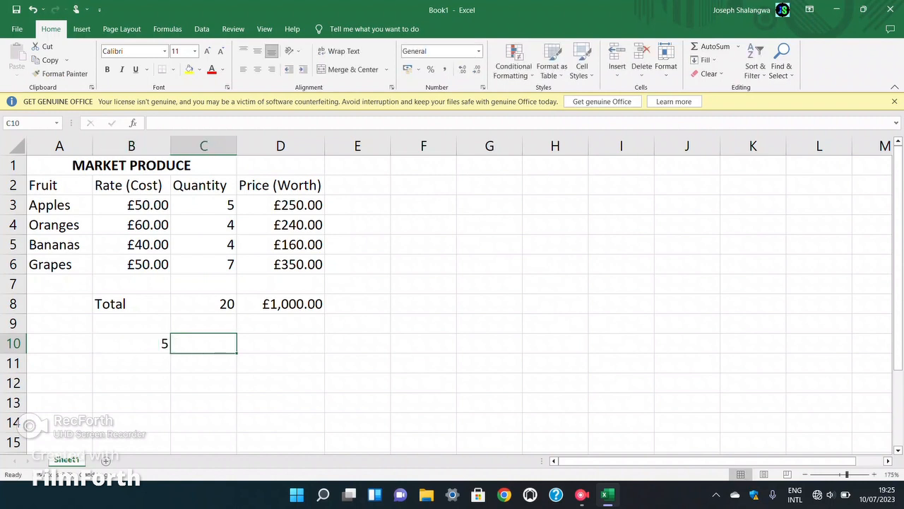
text(4)
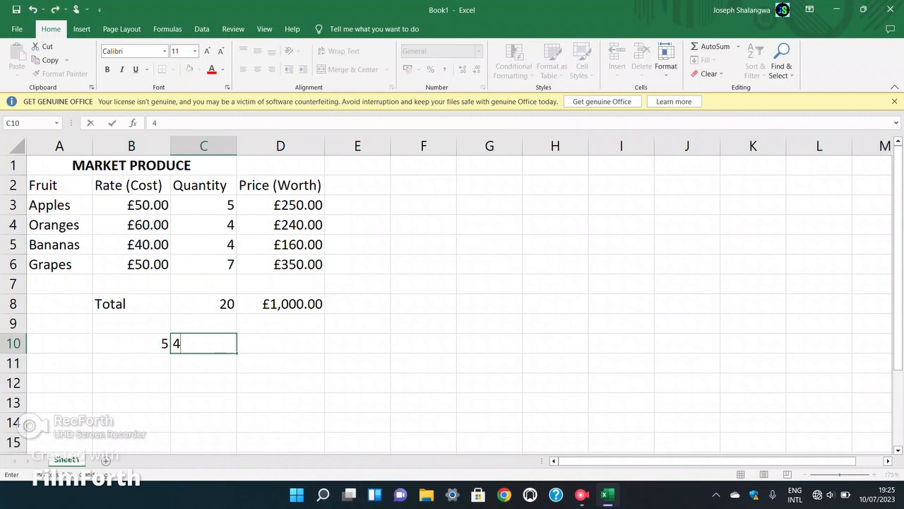
key(BackSpace)
text(minus)
key(Tab)
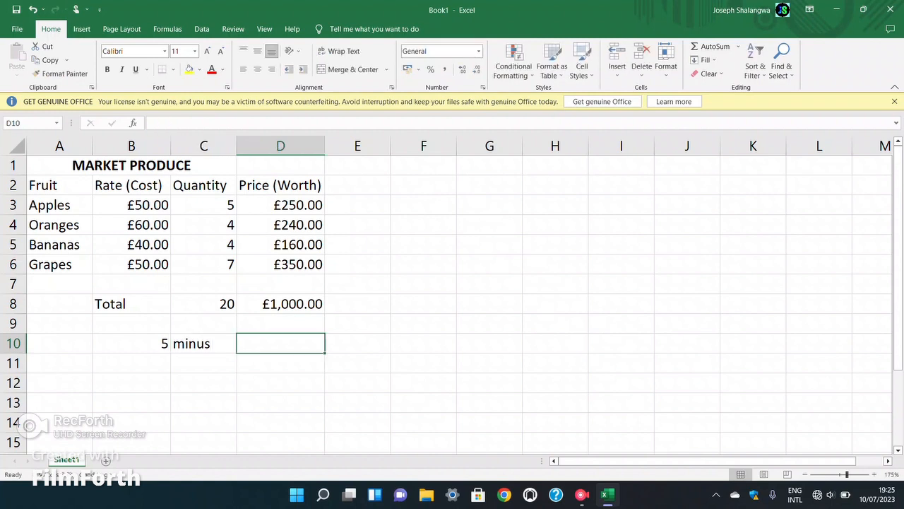
text(4)
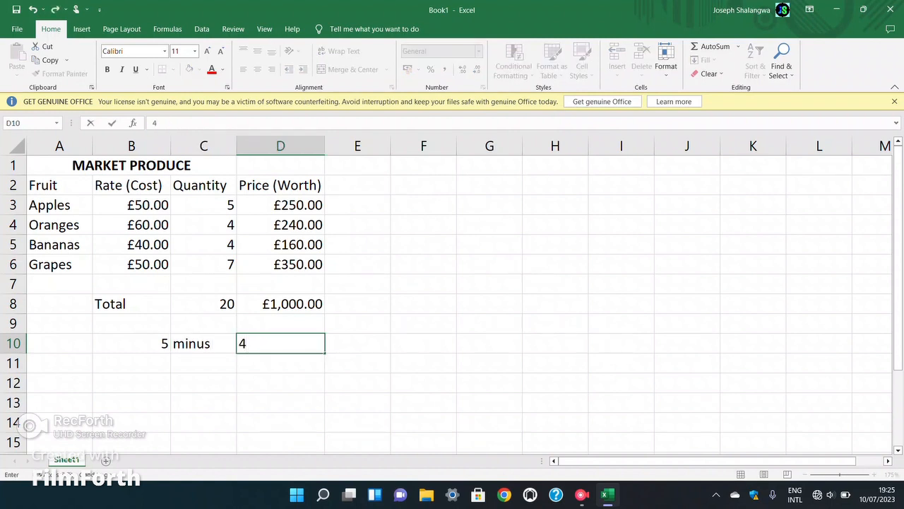
key(Left)
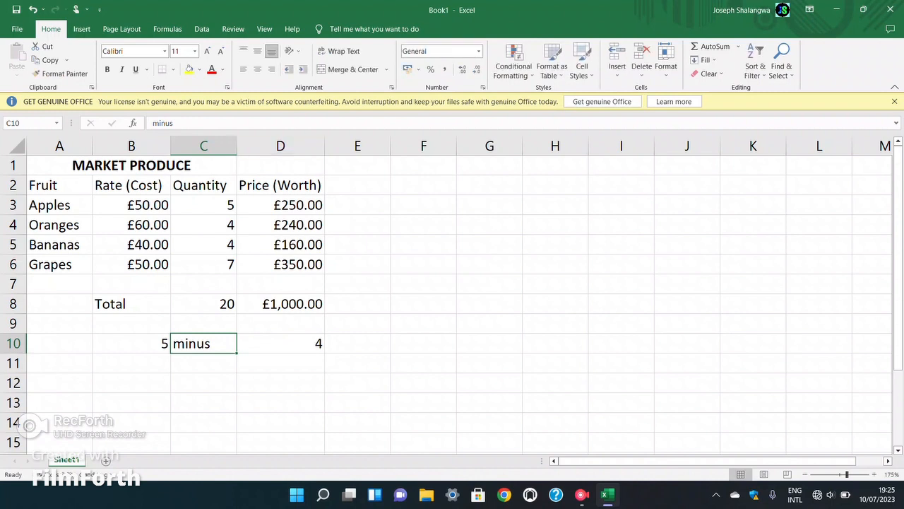
click(257, 51)
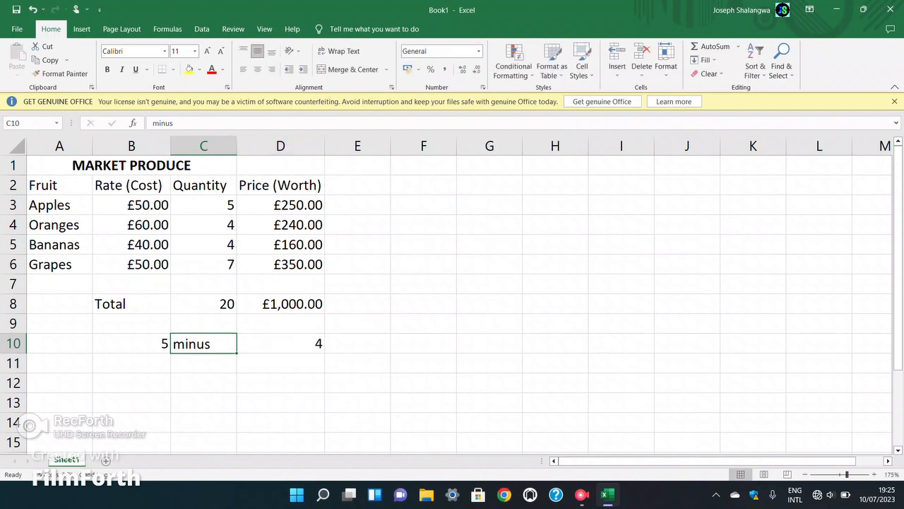
Enter the formula =B10-D10 in E10 to subtract D10 from B10.
click(358, 343)
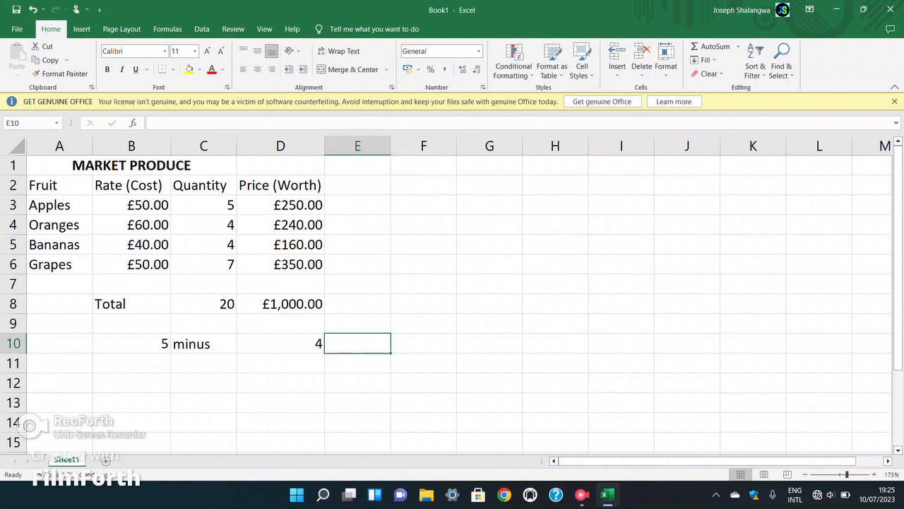
text(=)
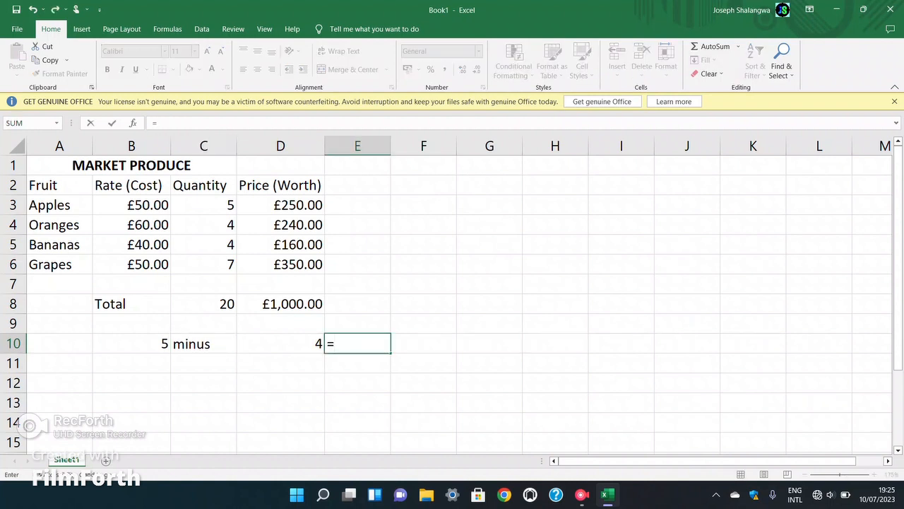
click(132, 344)
text(-)
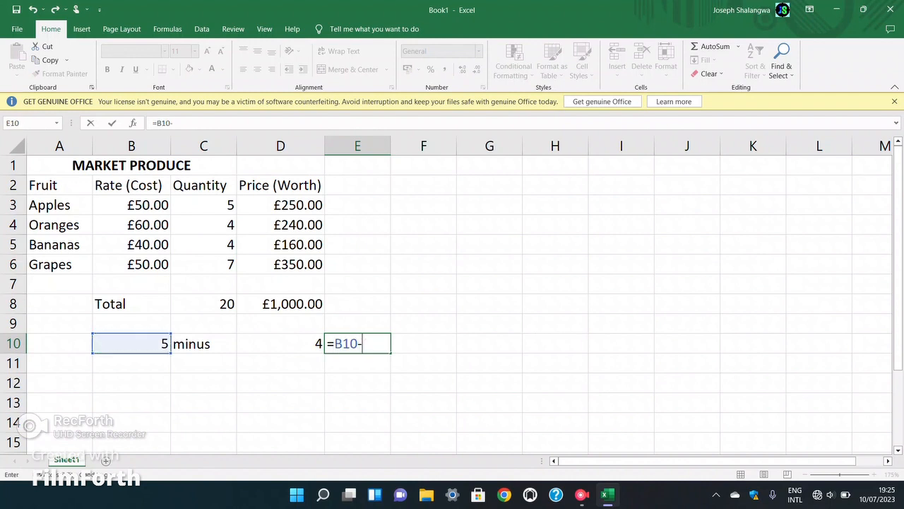
click(280, 343)
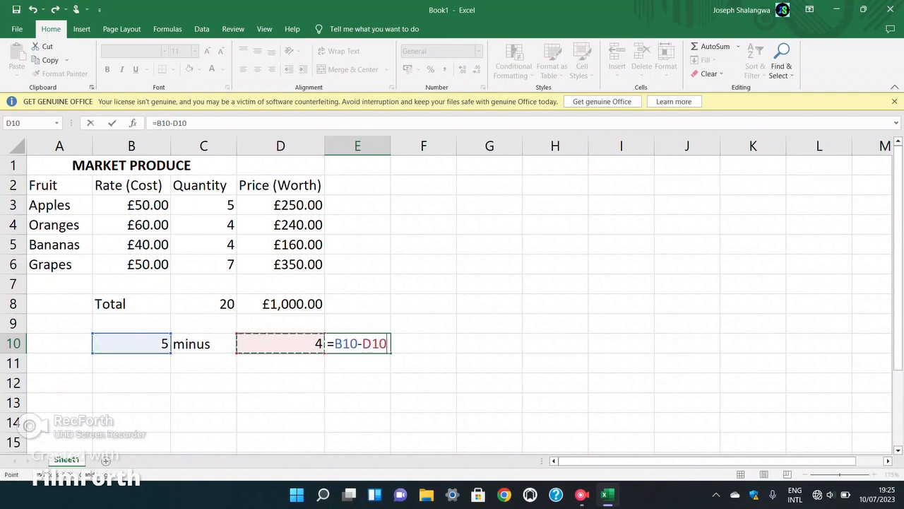
key(Return)
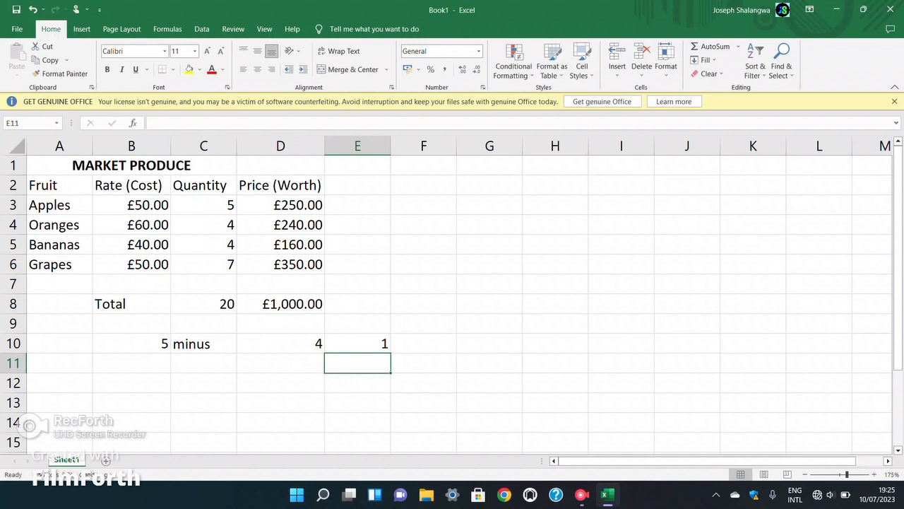
Change the first number of the subtraction in B10 to 10.
click(358, 344)
double_click(131, 343)
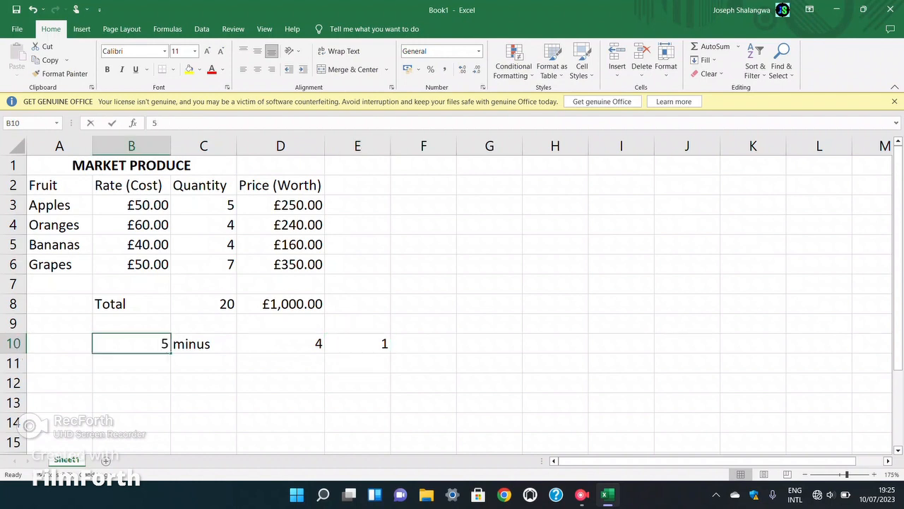
key(Right)
key(BackSpace)
text(10)
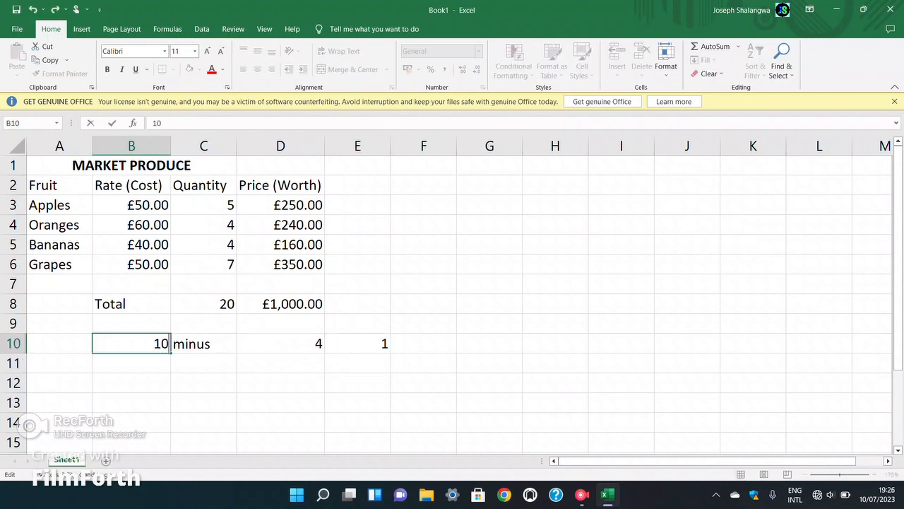
key(Return)
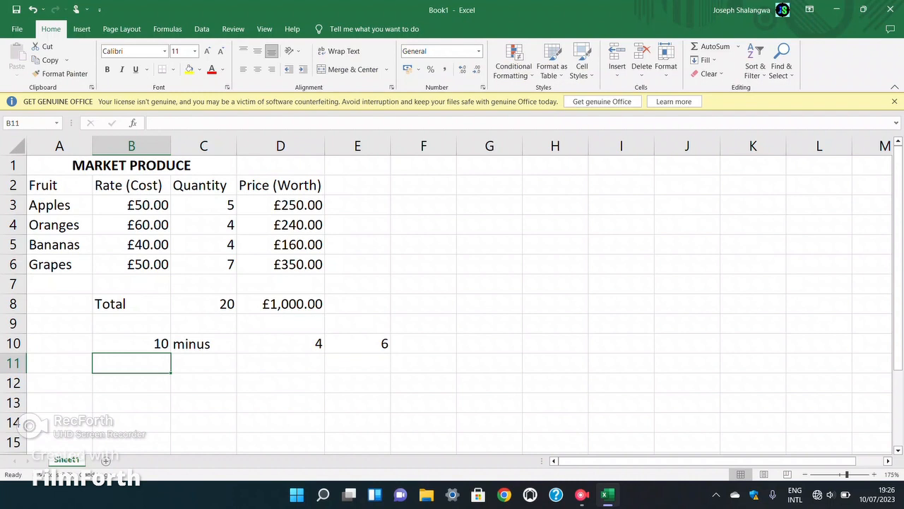
Delete the subtraction example from cells B10 to E10.
click(358, 343)
key(shift+Left)
key(shift+Left)
key(shift+Left)
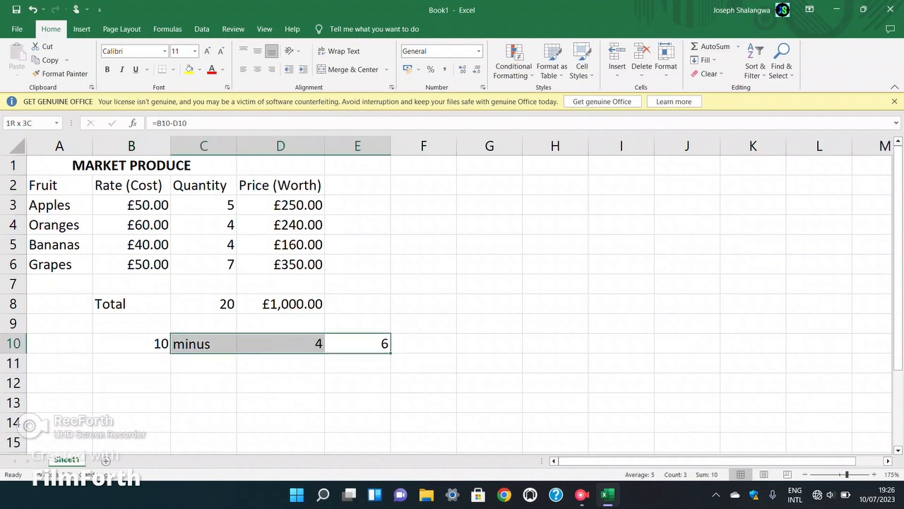
key(Delete)
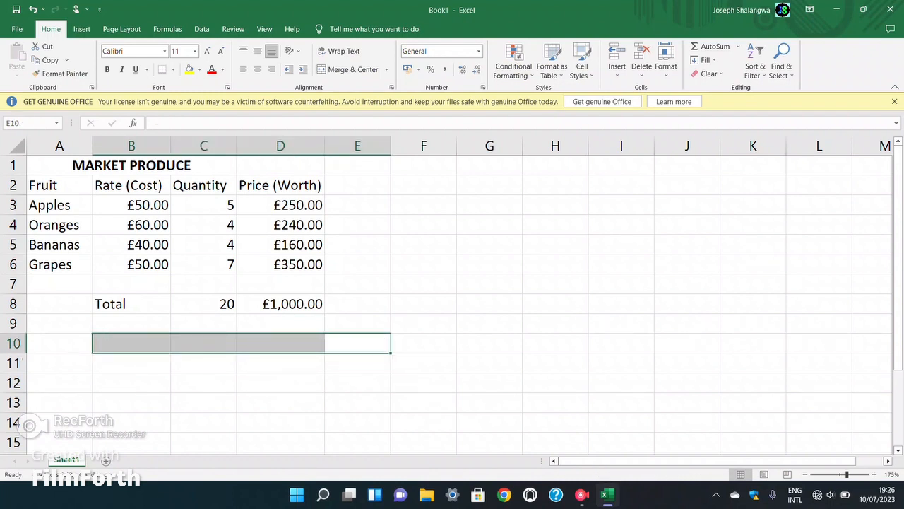
Apply Thick Outside Borders around the produce table in A2:D8.
drag(60, 282, 60, 266)
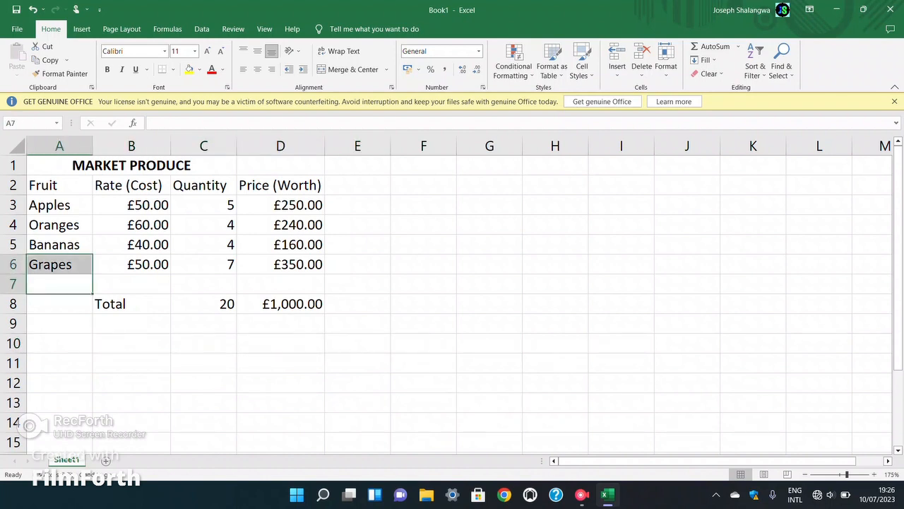
drag(59, 185, 280, 304)
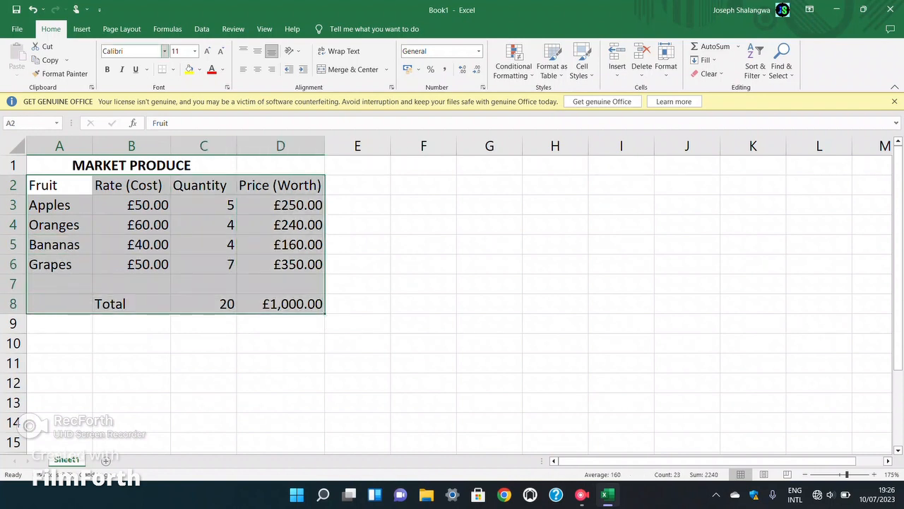
click(173, 69)
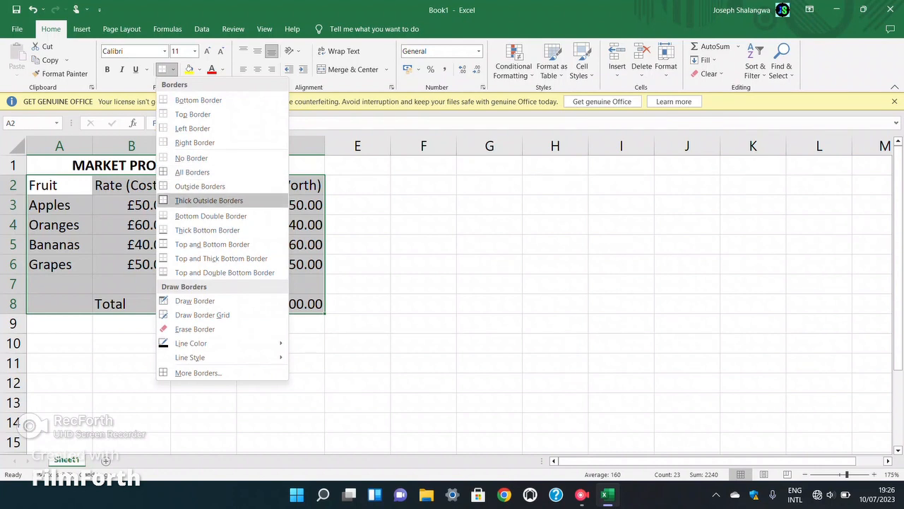
click(209, 200)
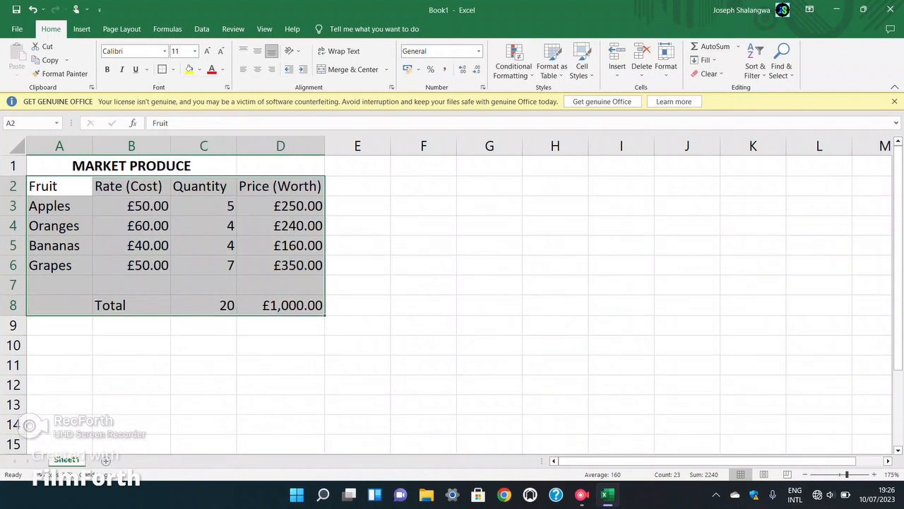
click(204, 186)
click(131, 266)
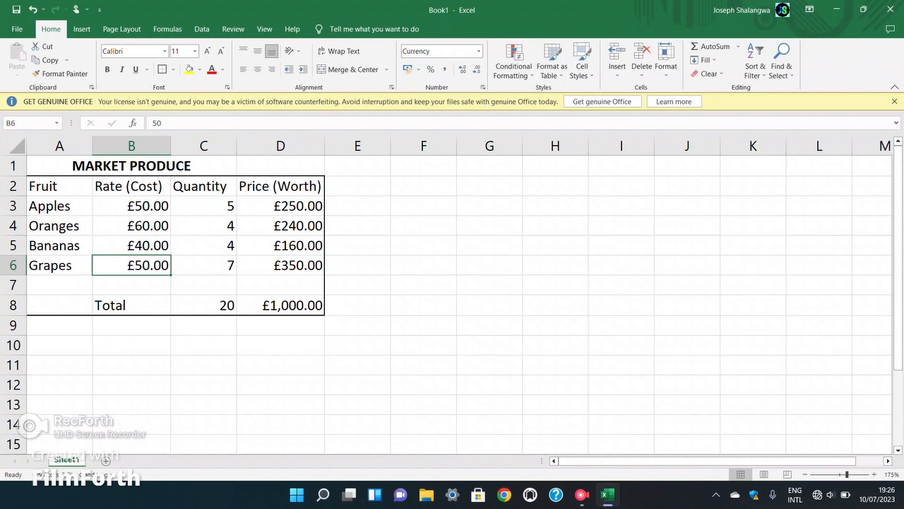
Apply All Borders to every cell of the produce table in A2:D8.
drag(42, 186, 281, 304)
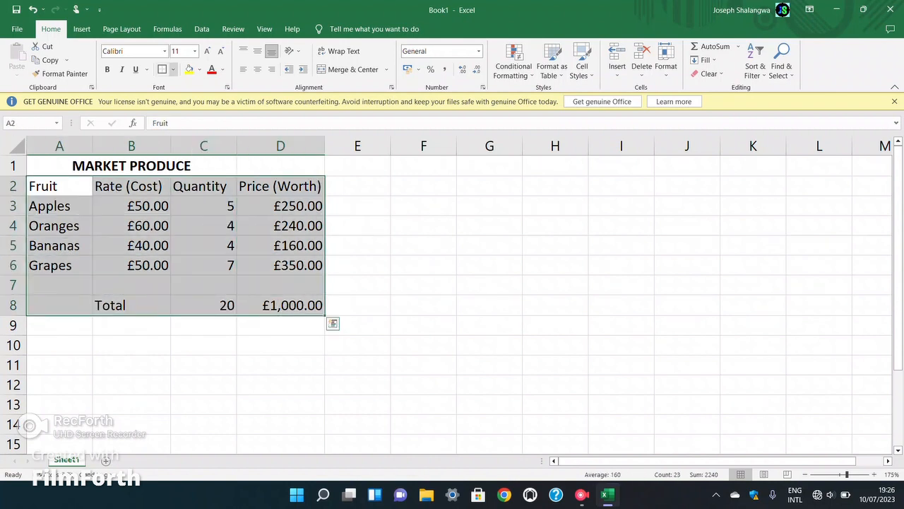
click(173, 69)
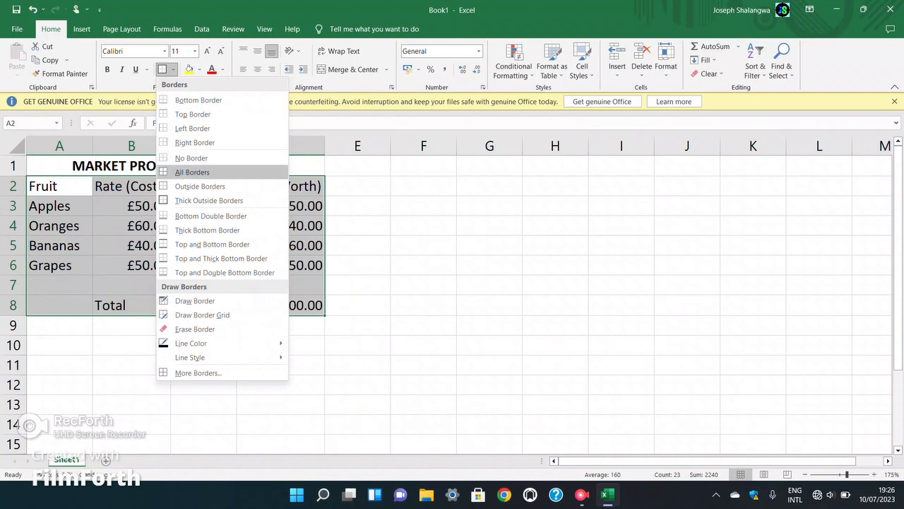
click(192, 171)
click(203, 264)
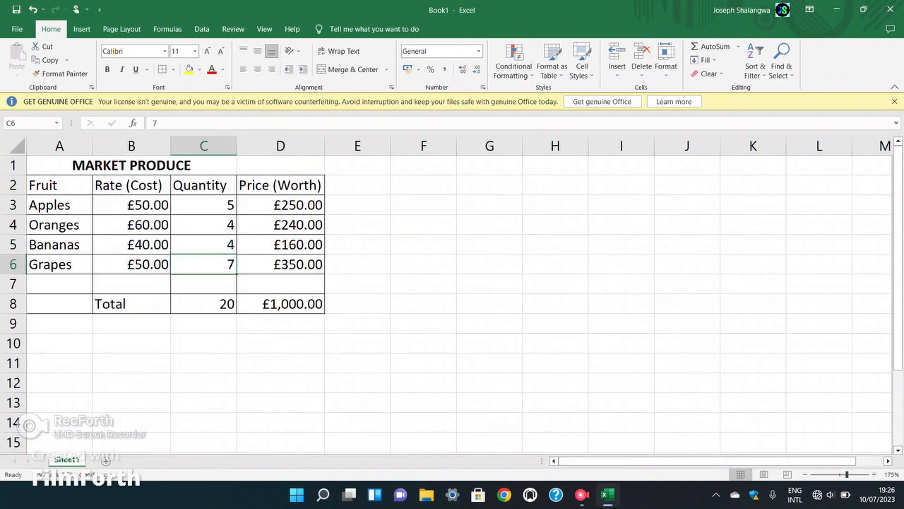
click(280, 343)
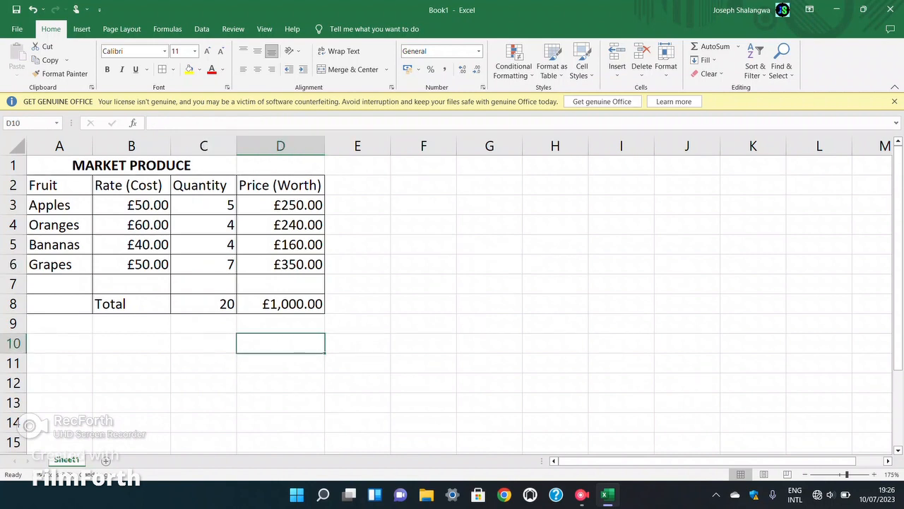
drag(43, 185, 281, 304)
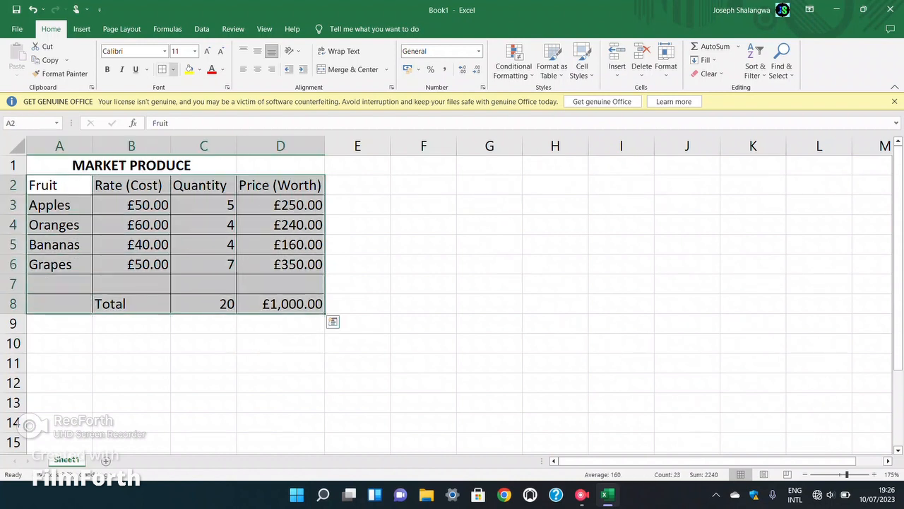
click(173, 69)
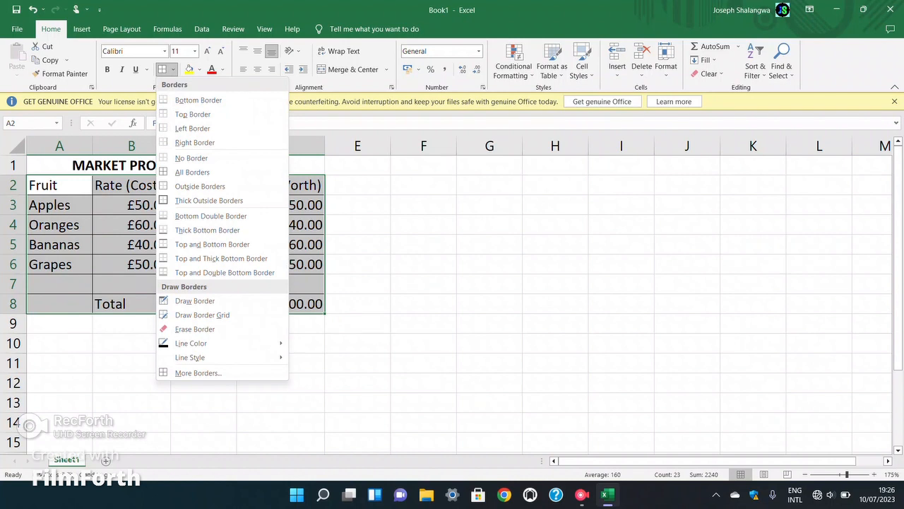
click(200, 69)
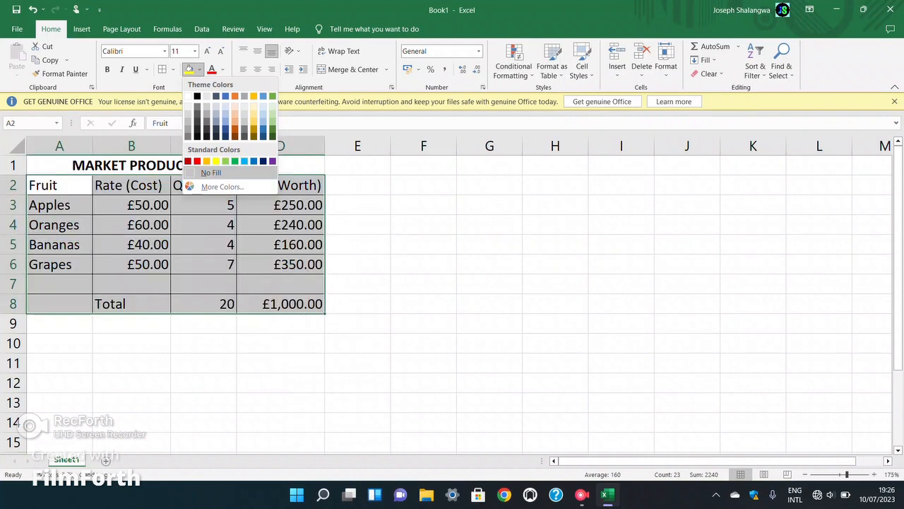
click(211, 173)
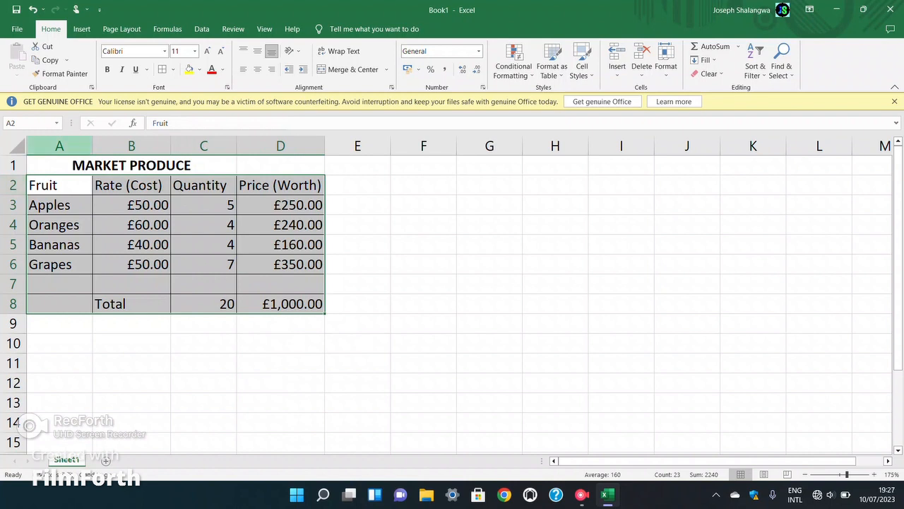
click(59, 146)
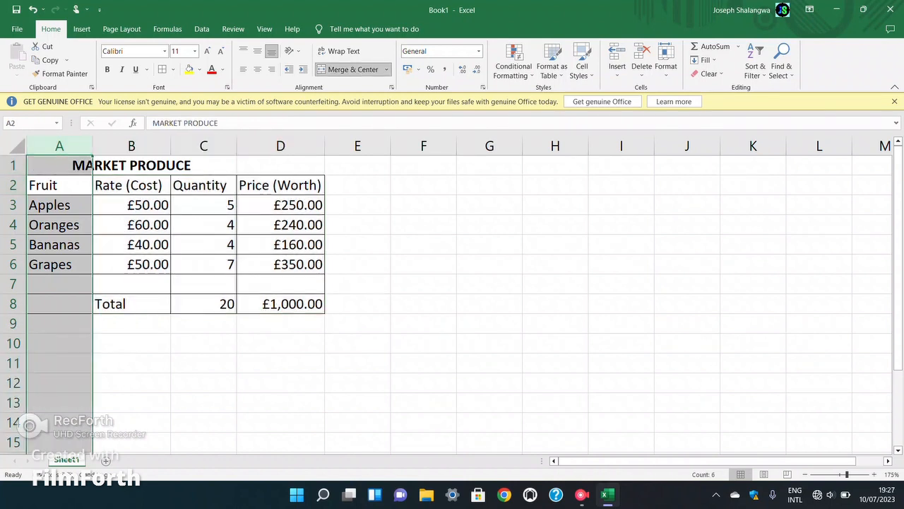
click(60, 185)
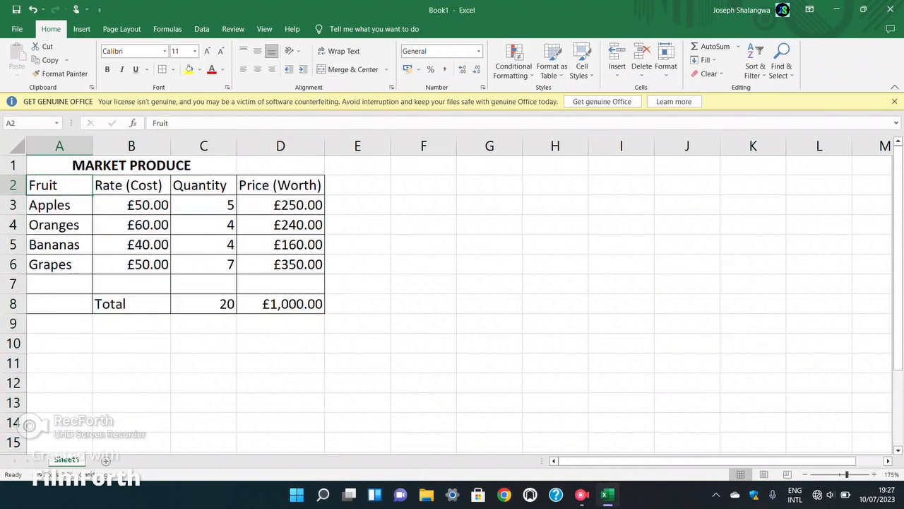
drag(59, 185, 281, 185)
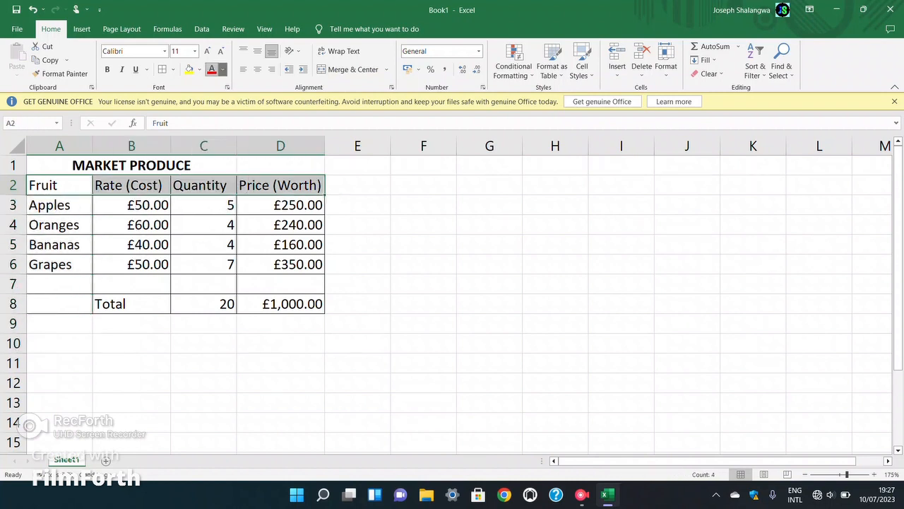
click(223, 70)
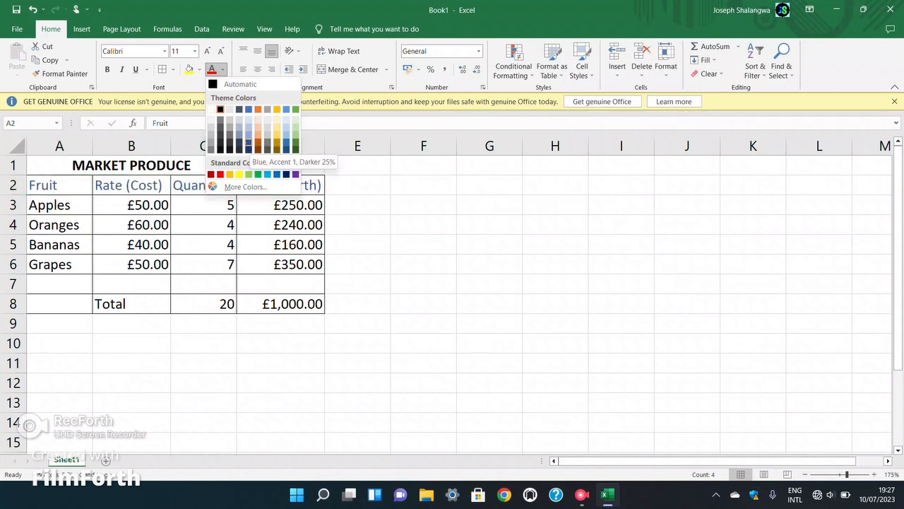
key(Escape)
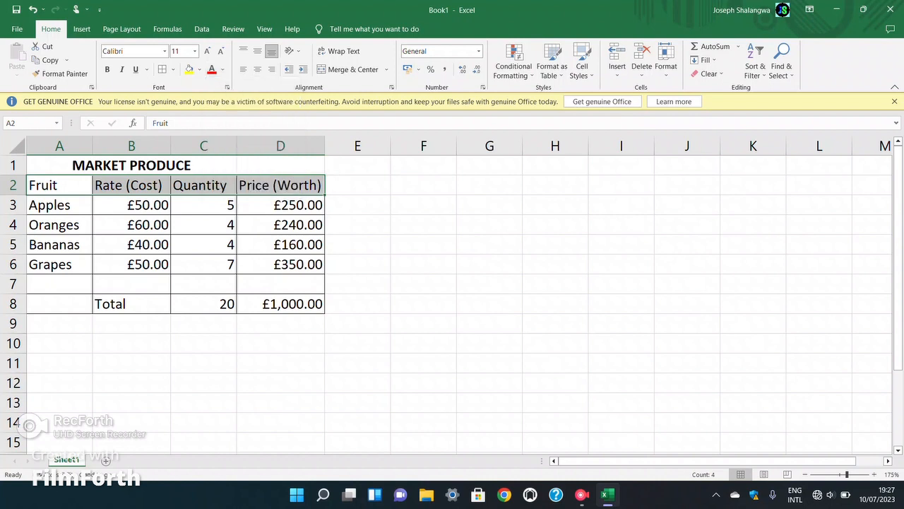
click(59, 205)
Fill the header row A2:D2 with the lightest green theme colour.
drag(42, 185, 283, 185)
click(200, 69)
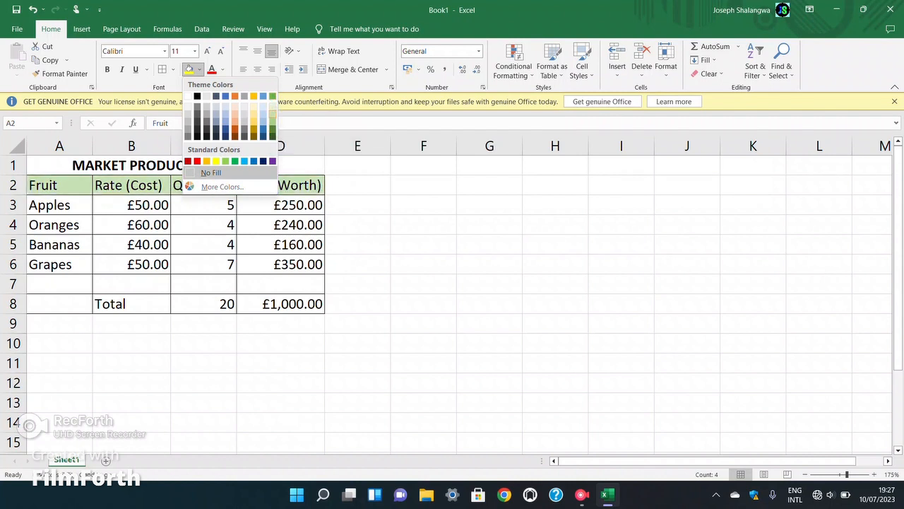
click(209, 172)
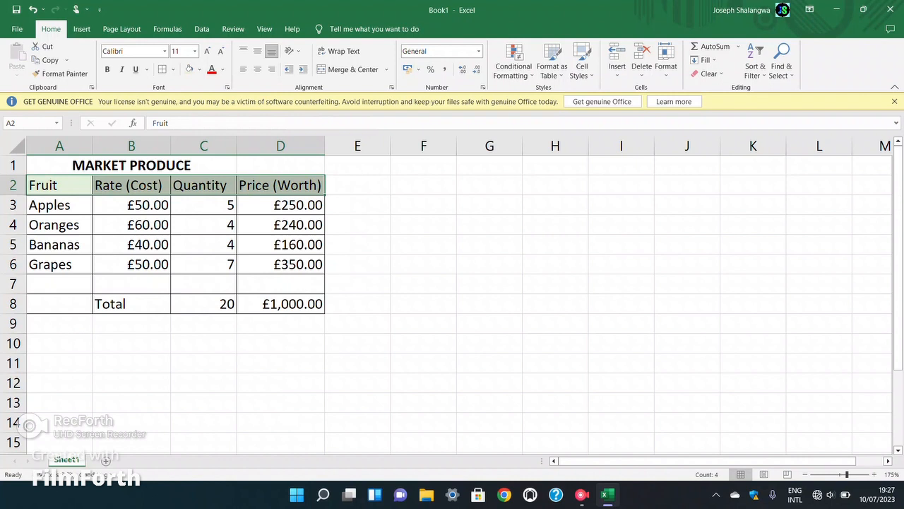
Fill the Apples row A3:D3 with the green theme shade one step darker than the header's.
drag(50, 204, 283, 204)
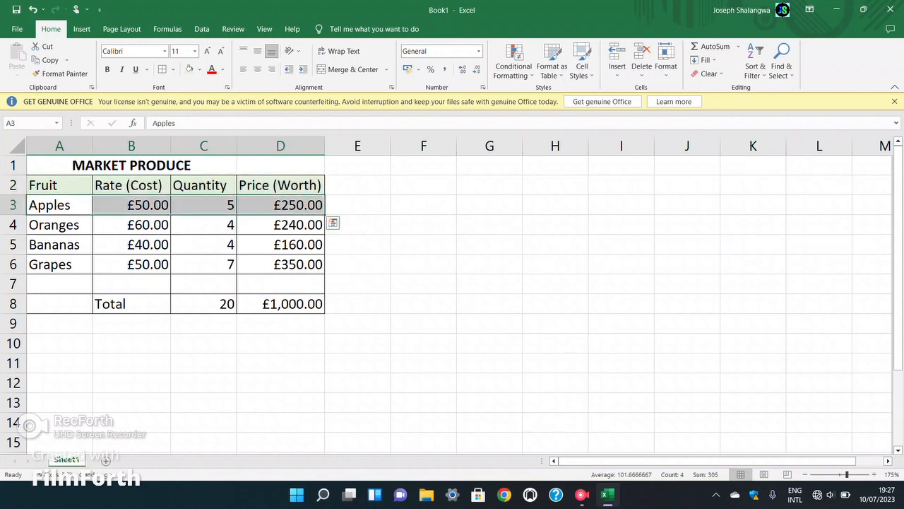
click(200, 69)
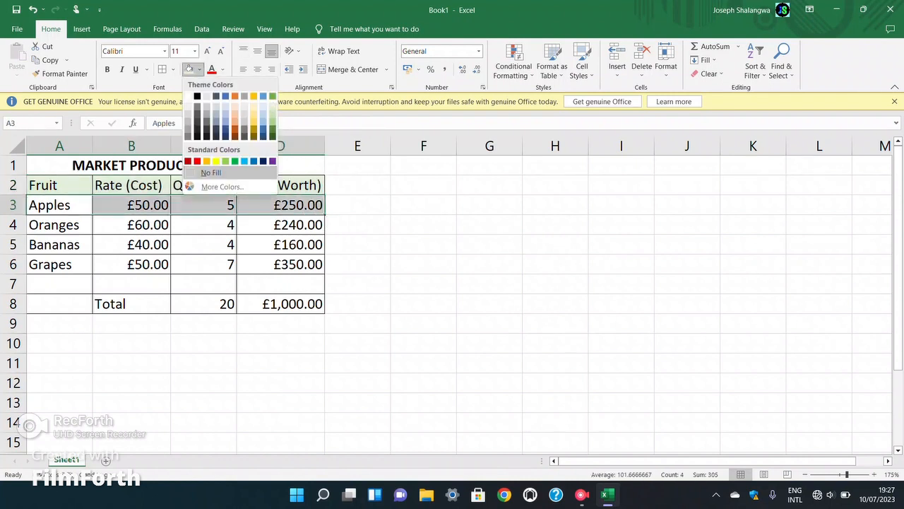
click(273, 114)
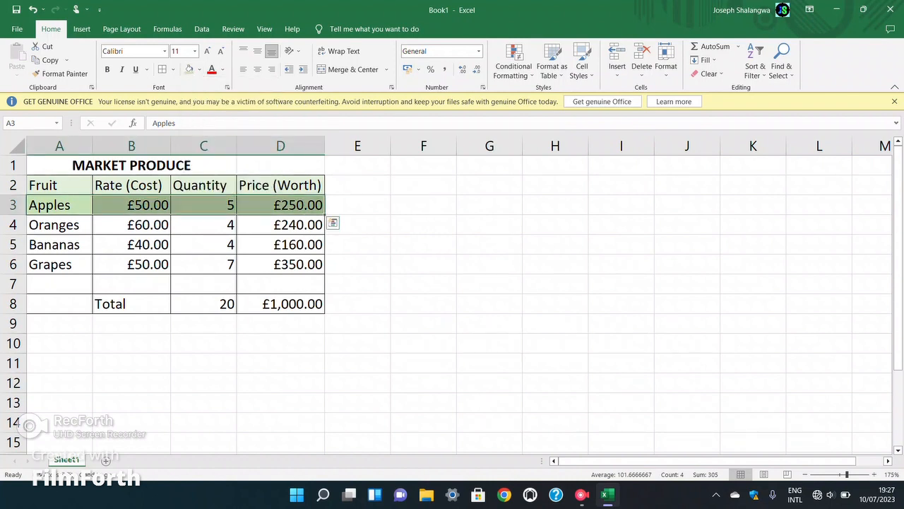
Fill the Oranges row A4:D4 with the lightest green theme colour and the Bananas row A5:D5 with the next darker green shade.
drag(49, 225, 283, 224)
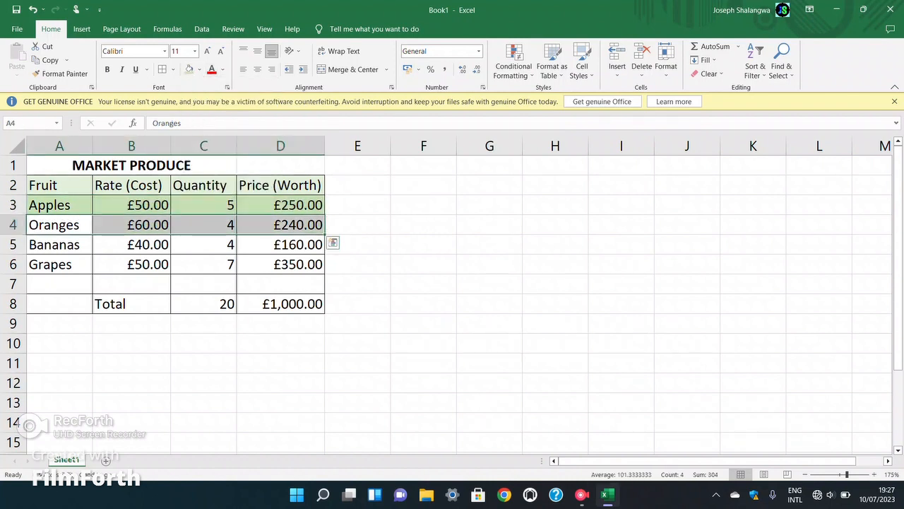
click(200, 69)
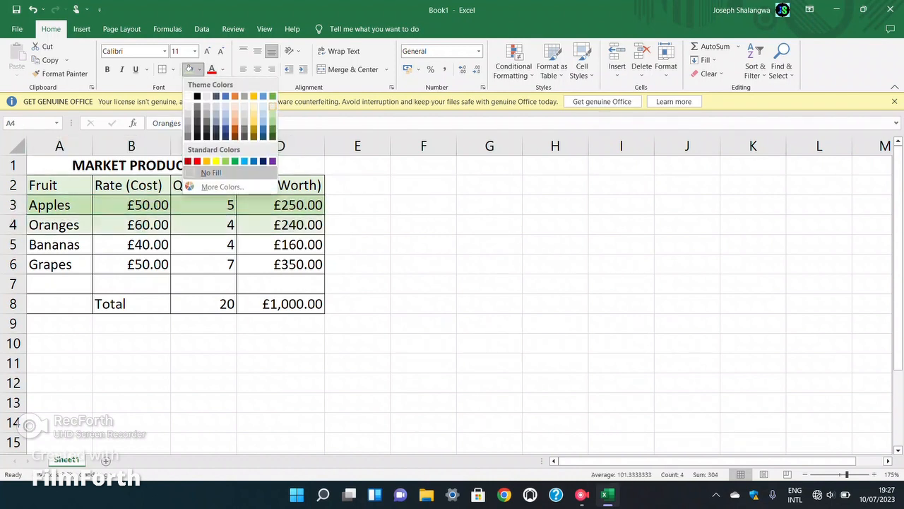
click(272, 106)
drag(50, 244, 283, 245)
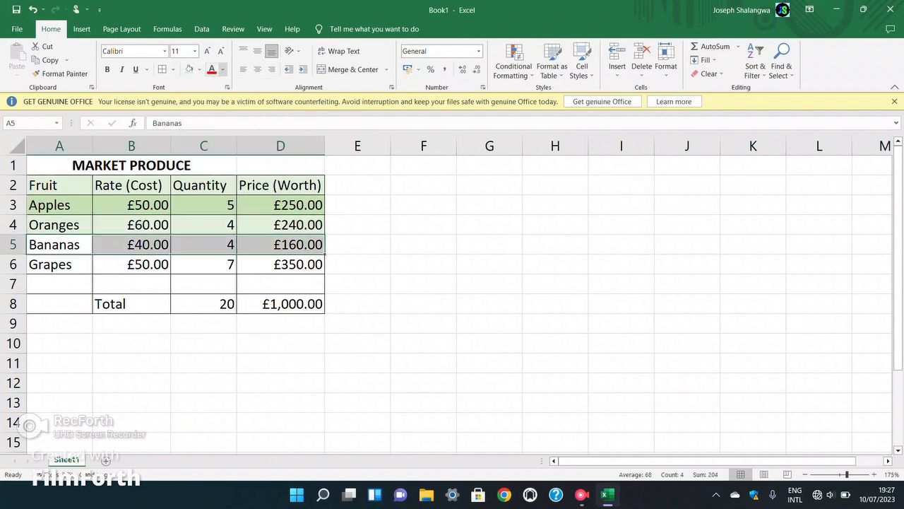
click(200, 70)
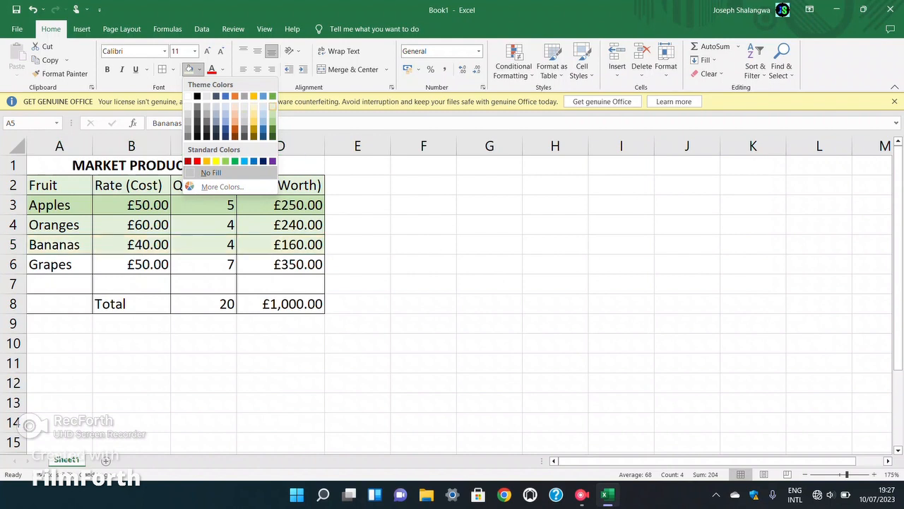
click(273, 115)
Fill the Grapes row A6:D6 and the Total row A8:D8 with the lightest green theme colour.
drag(50, 265, 283, 265)
click(200, 70)
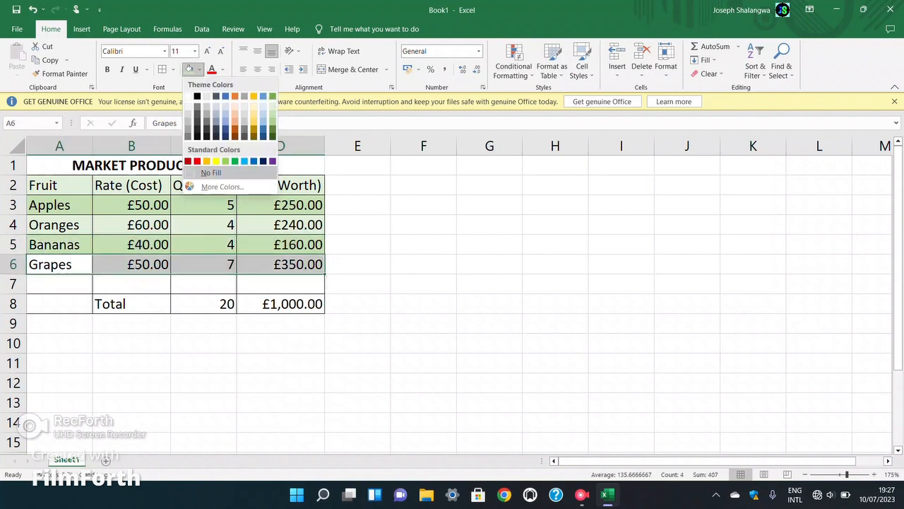
click(273, 106)
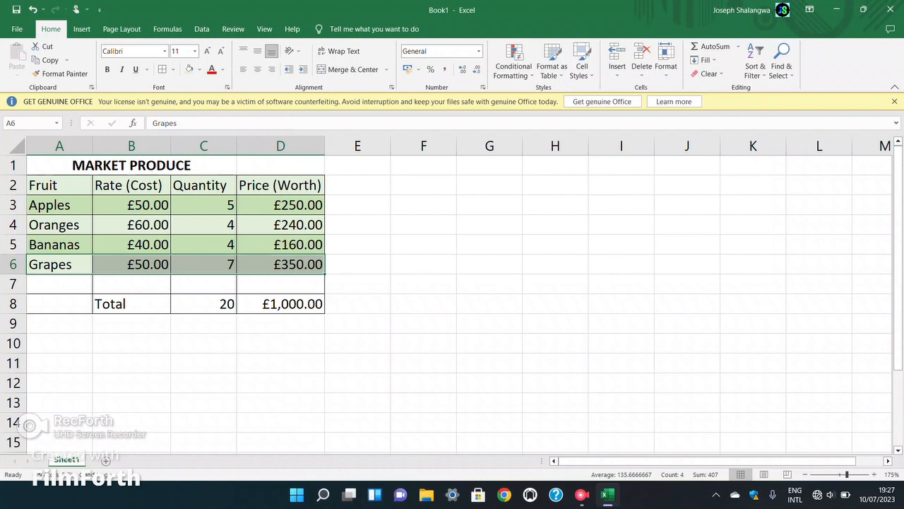
drag(57, 304, 282, 304)
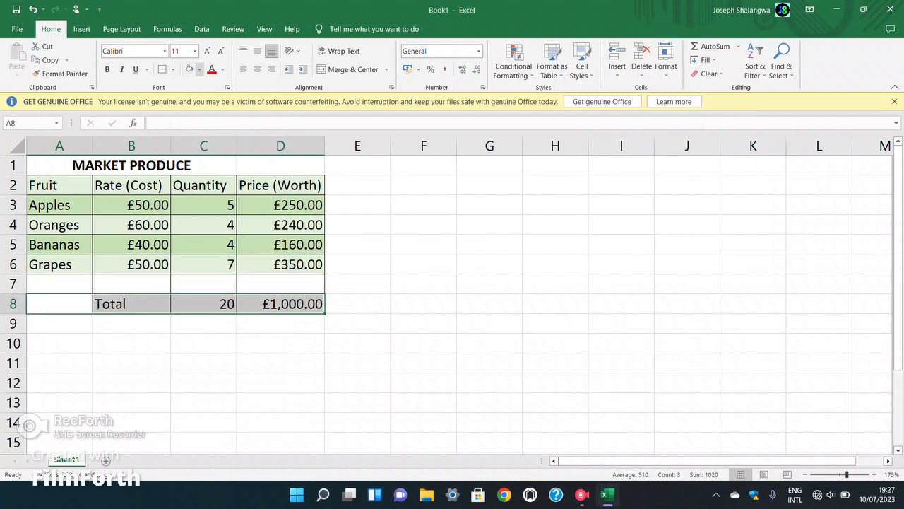
click(200, 69)
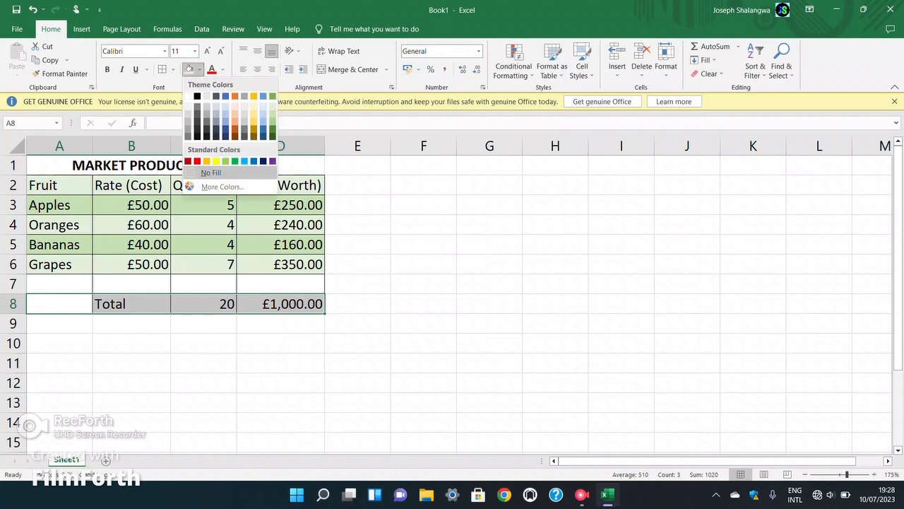
click(273, 107)
click(203, 205)
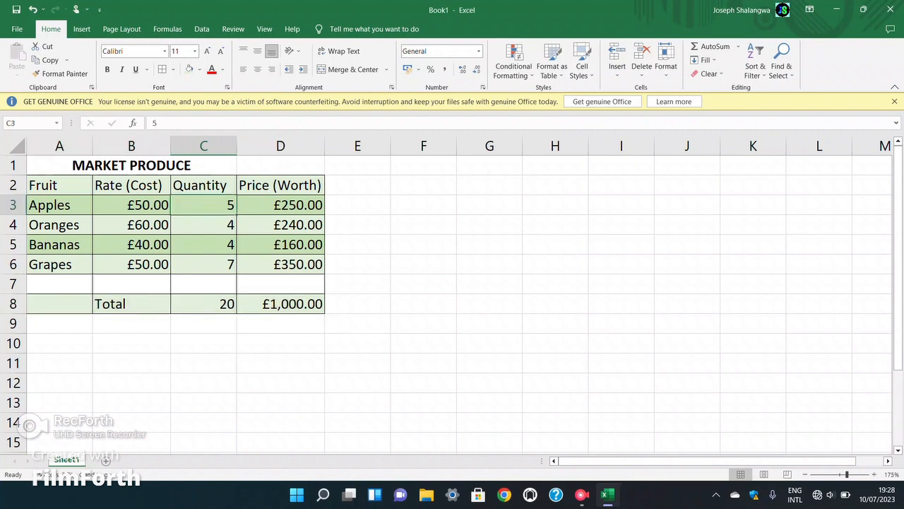
Re-merge and centre the MARKET PRODUCE title across A1:D1 so it spans the full table width.
click(132, 166)
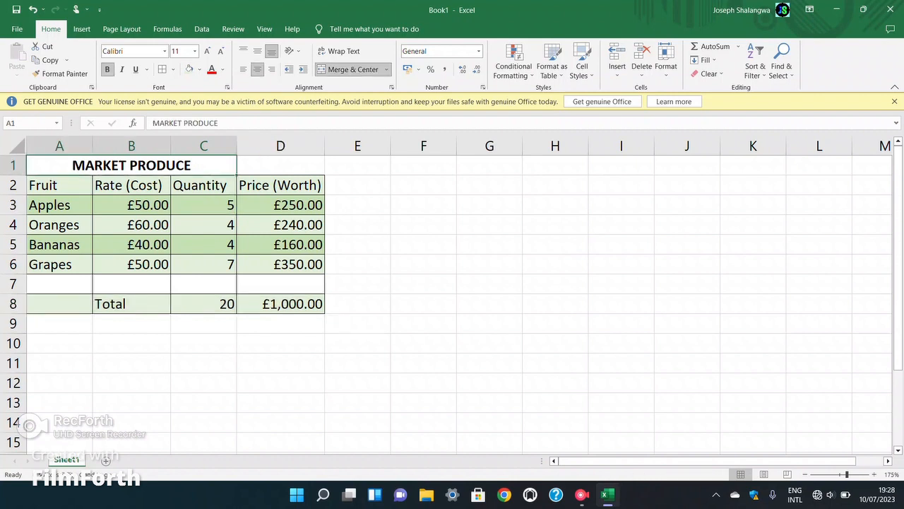
key(shift+Right)
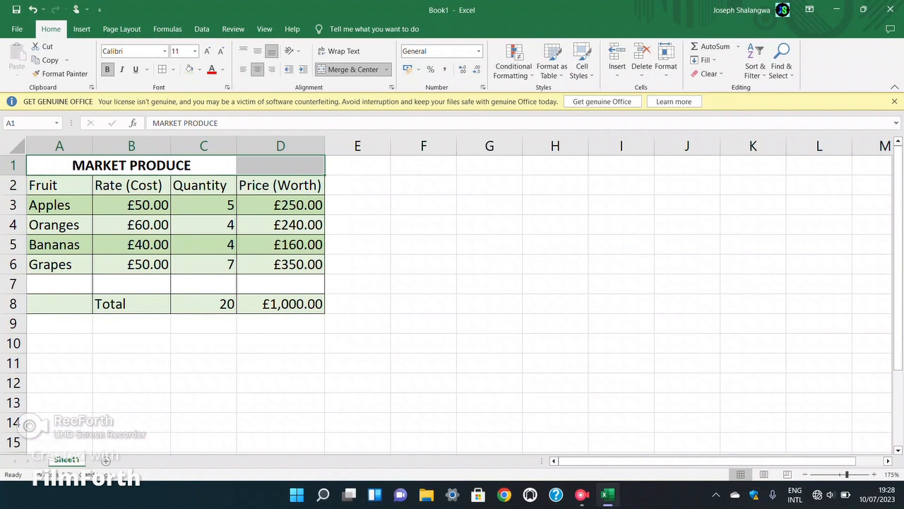
click(353, 69)
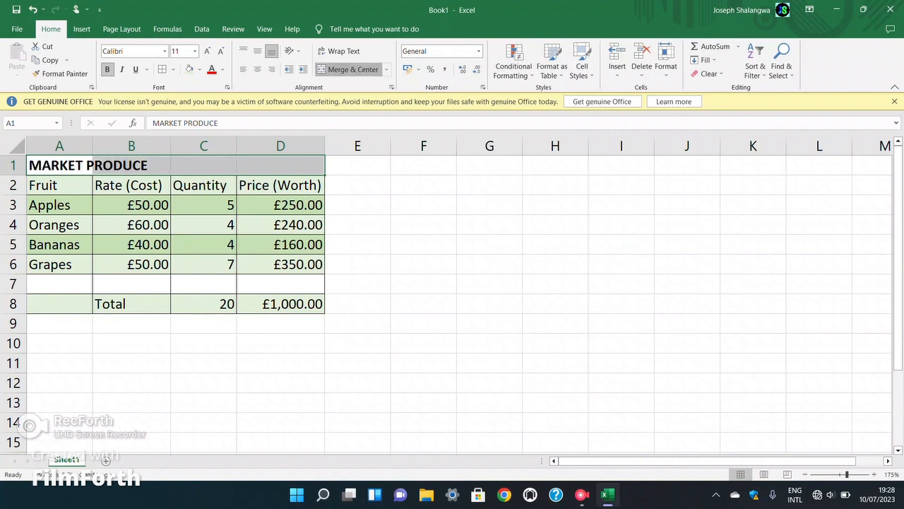
click(353, 69)
click(280, 224)
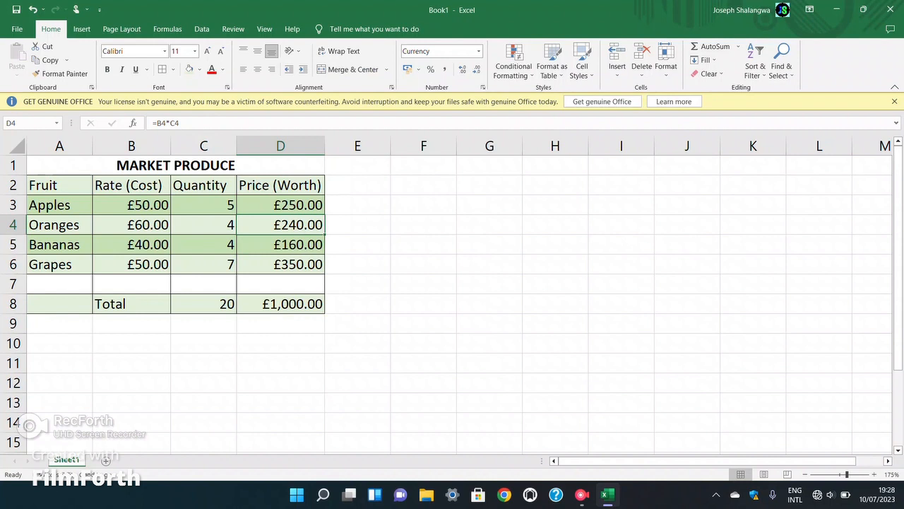
Set the font colour of the MARKET PRODUCE title to the darkest green theme shade.
click(177, 164)
click(222, 70)
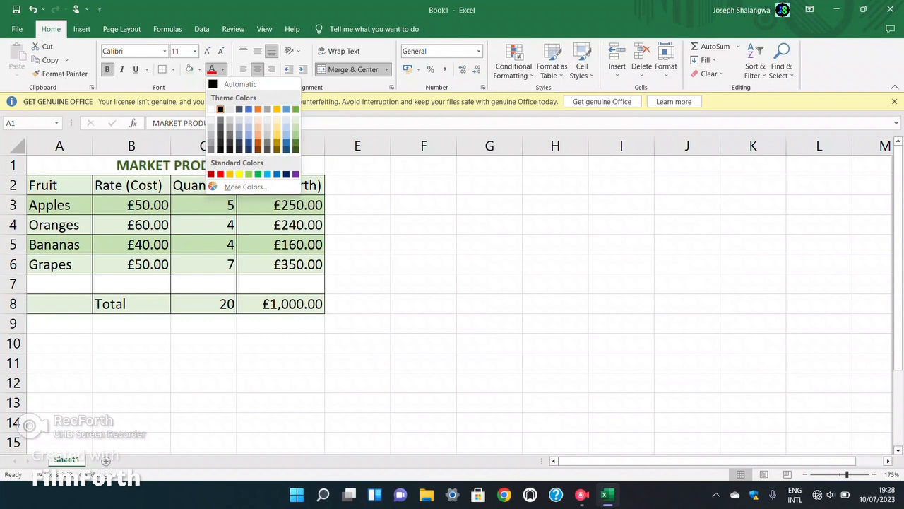
click(295, 149)
click(358, 204)
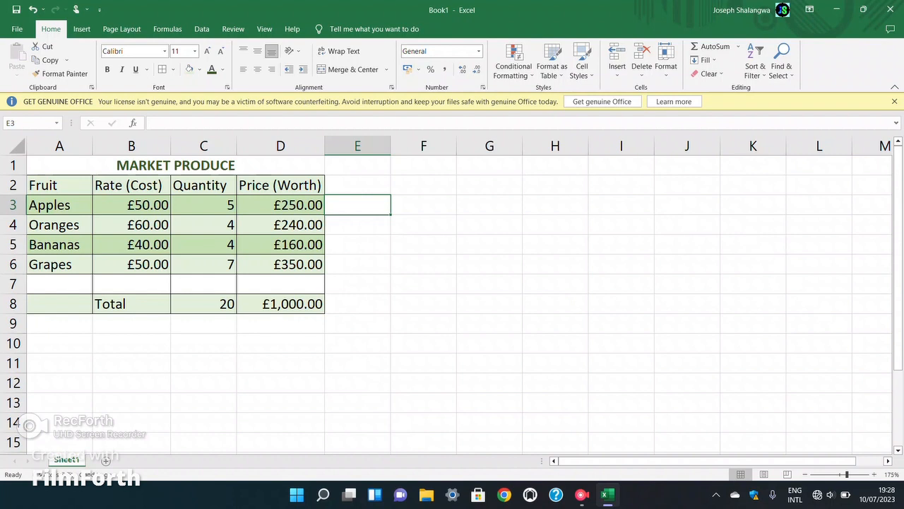
click(59, 323)
drag(281, 304, 281, 323)
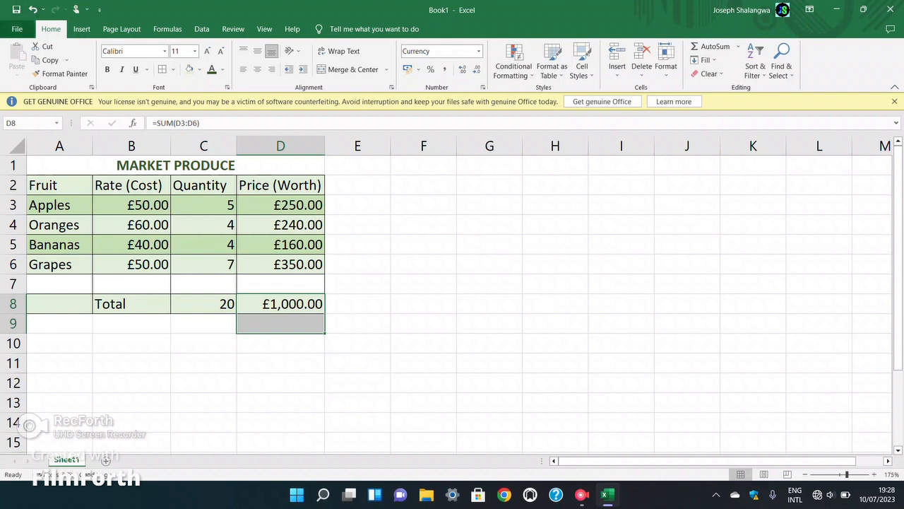
Save the workbook as "Market Records" in the Documents folder on This PC, in Excel Workbook format.
click(17, 29)
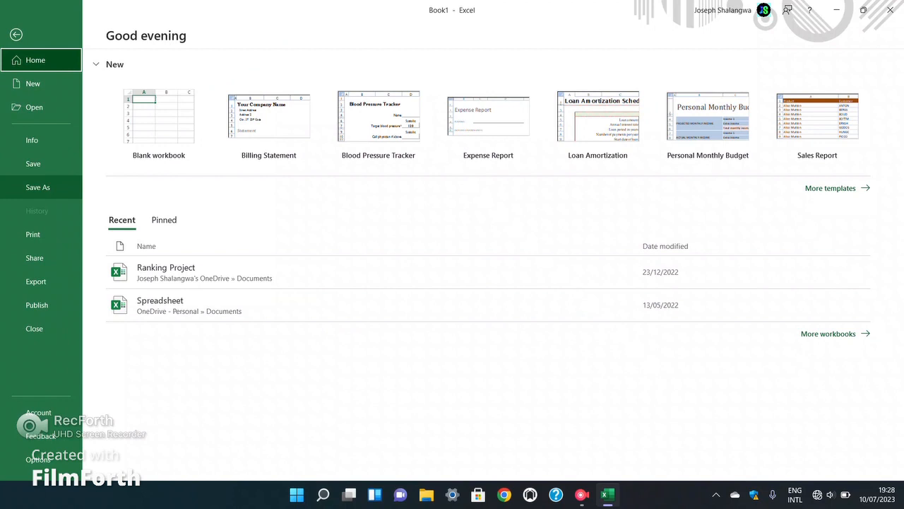
click(39, 187)
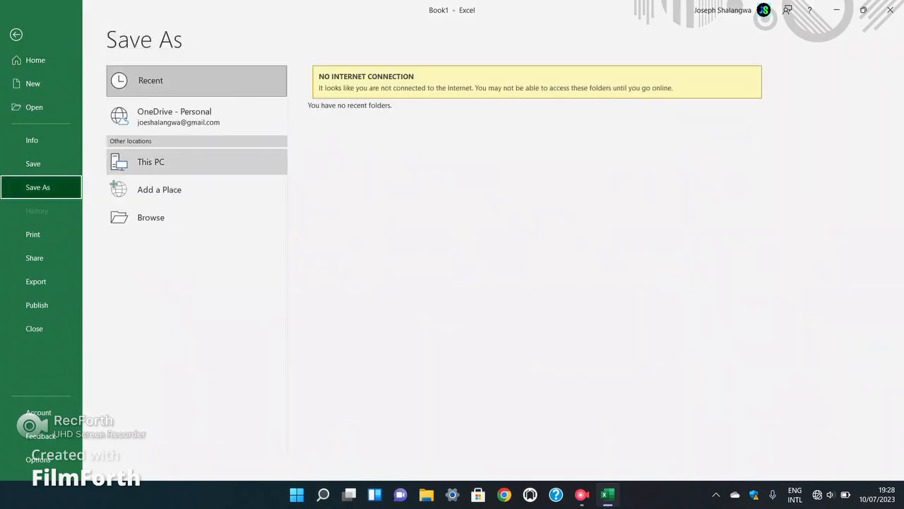
click(197, 162)
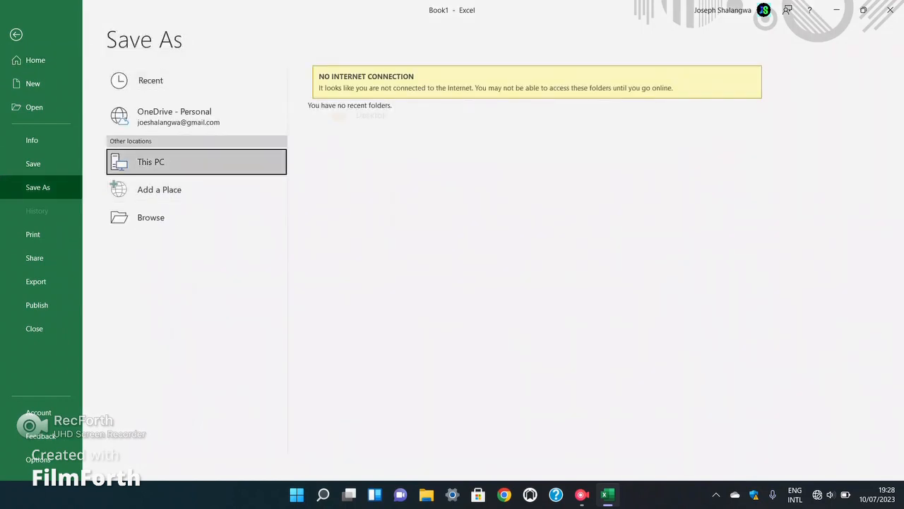
click(361, 81)
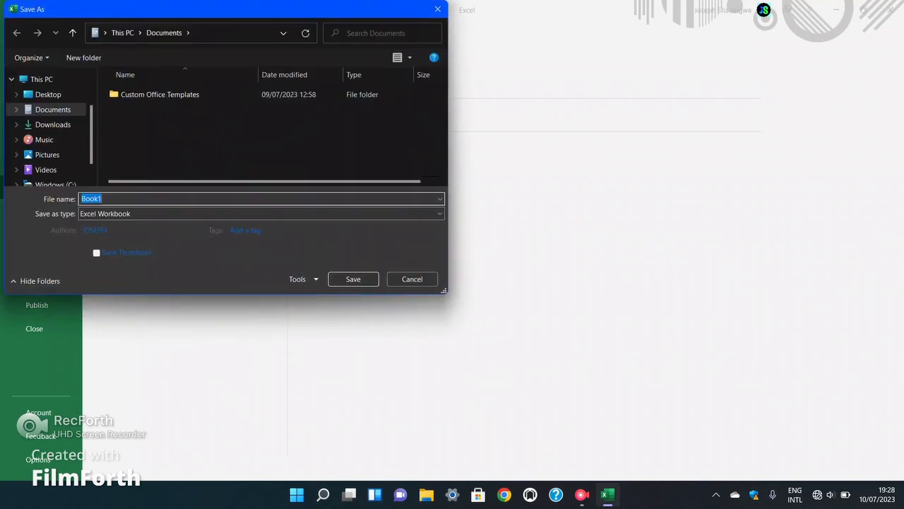
key(BackSpace)
text(Market)
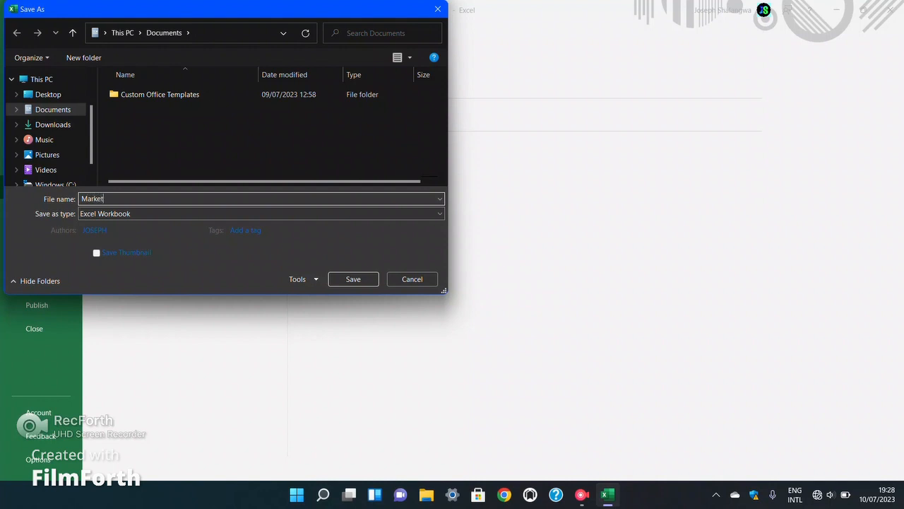
text( Records)
key(Return)
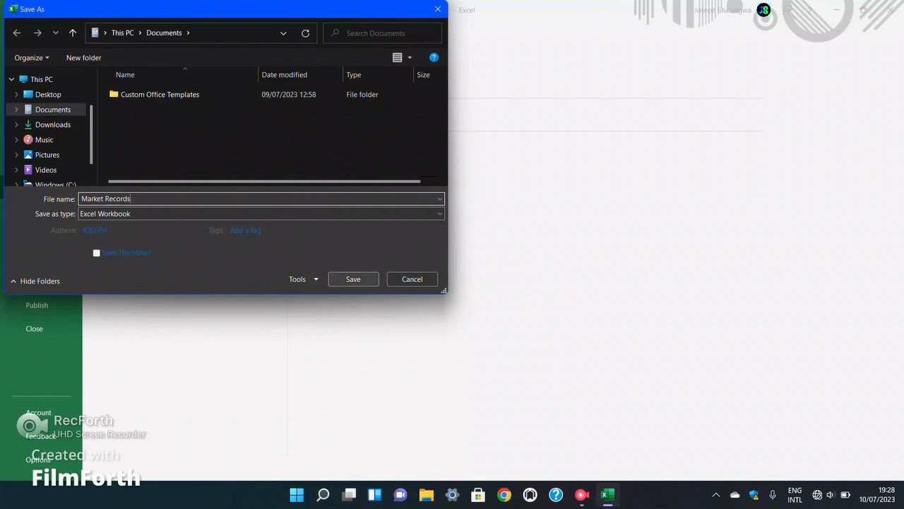